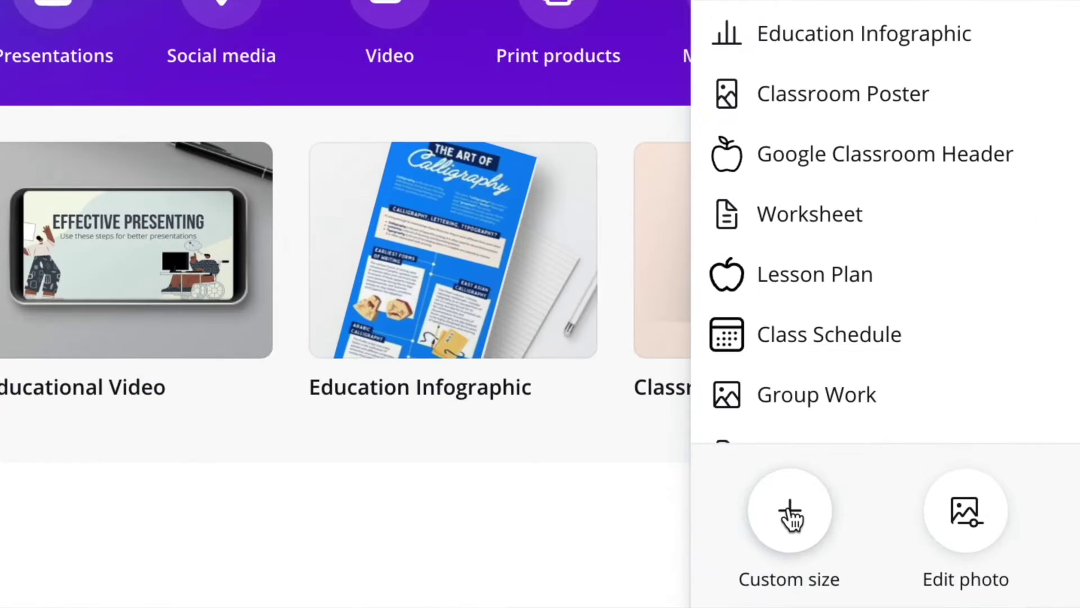
Create a custom-size design with width and height both set to 5000 px.
{"action": "left_click", "coordinate": [790, 513]}
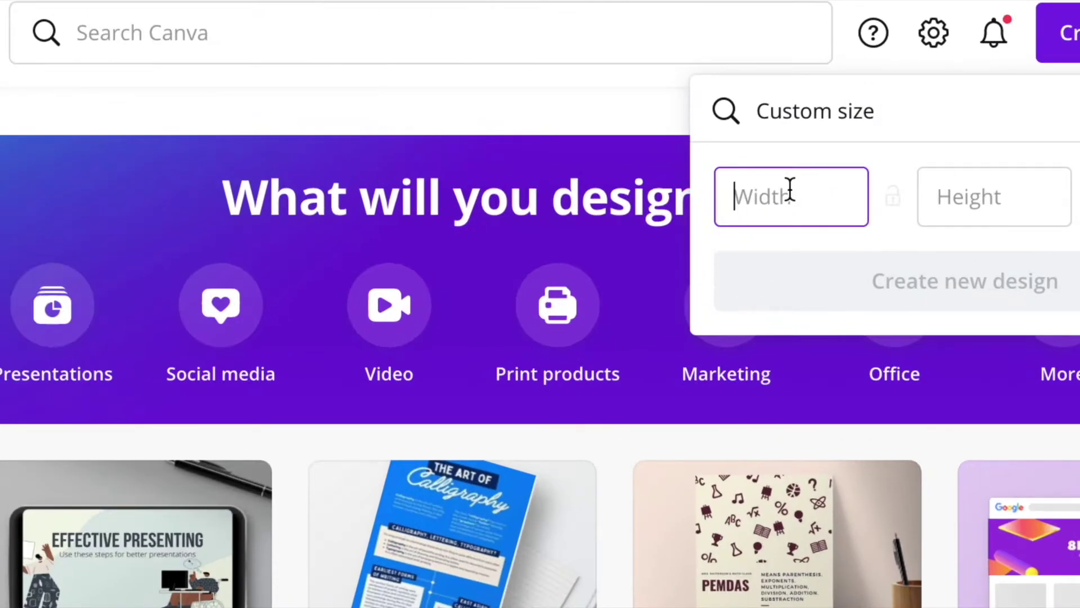
{"action": "left_click", "coordinate": [946, 195]}
{"action": "type", "text": "5000"}
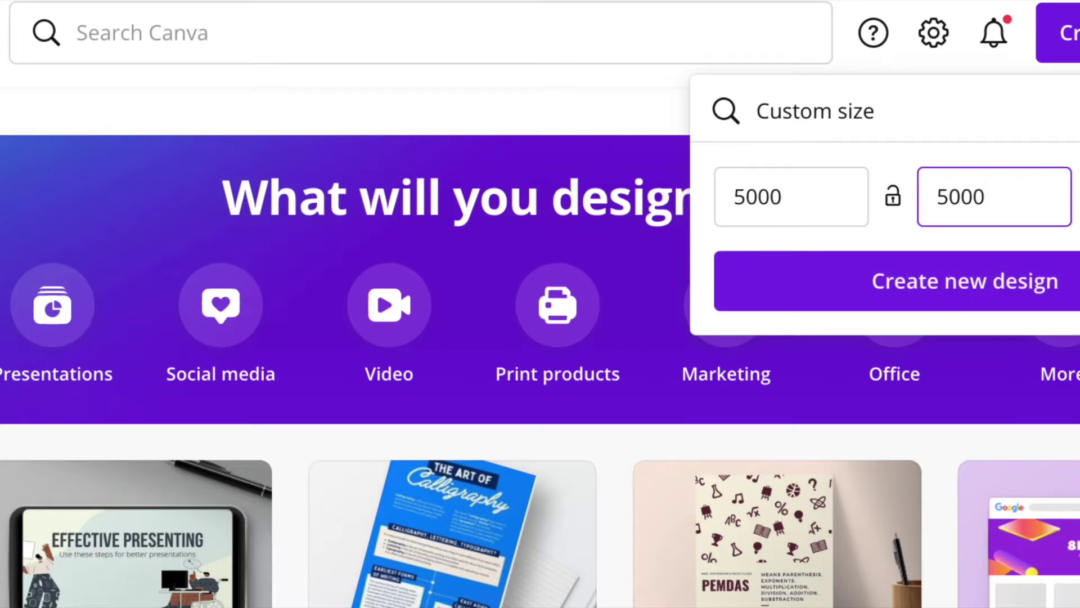
{"action": "left_click", "coordinate": [943, 289]}
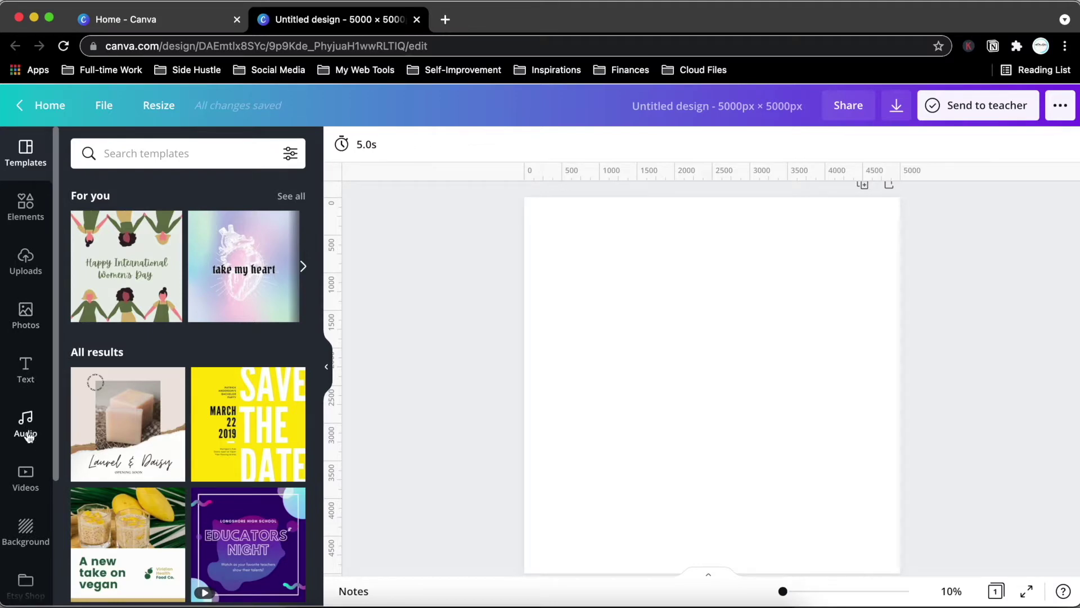
Search the page background options for fur.
{"action": "left_click", "coordinate": [26, 529]}
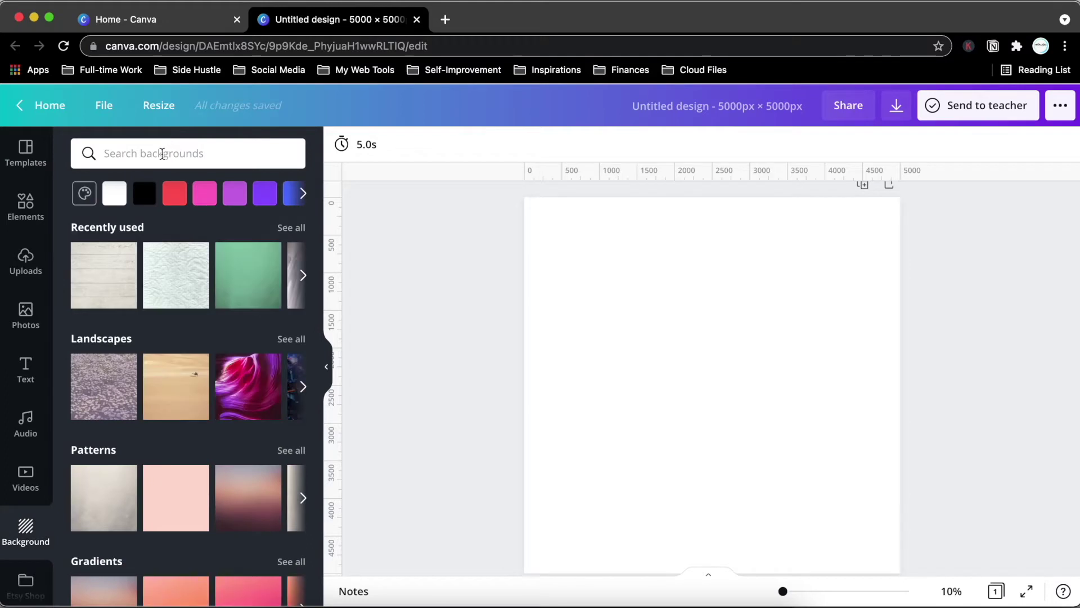
{"action": "left_click", "coordinate": [162, 154]}
{"action": "type", "text": "fur"}
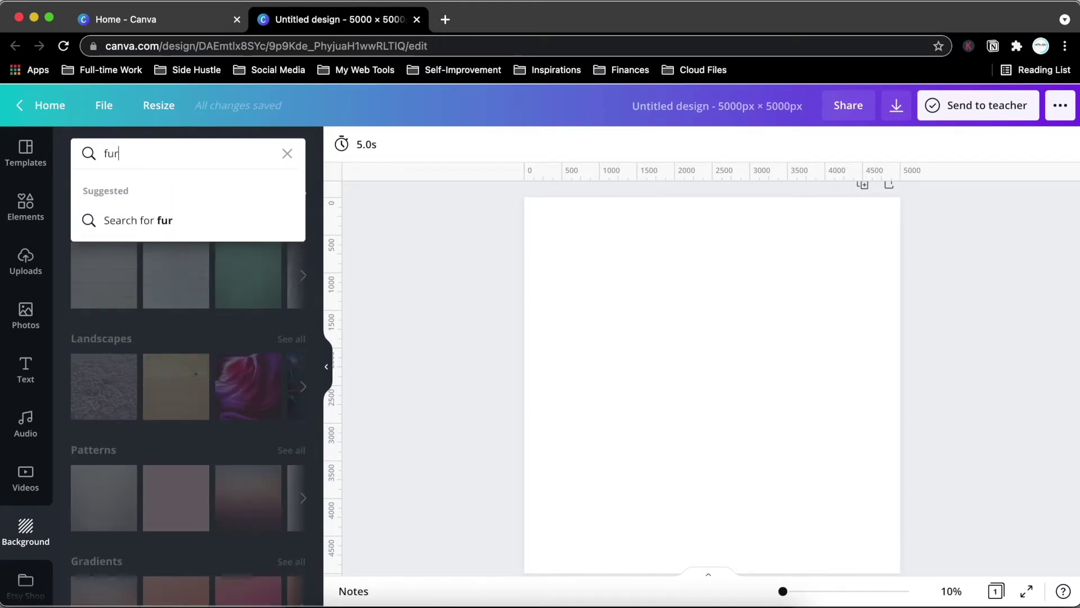
{"action": "key", "text": "Return"}
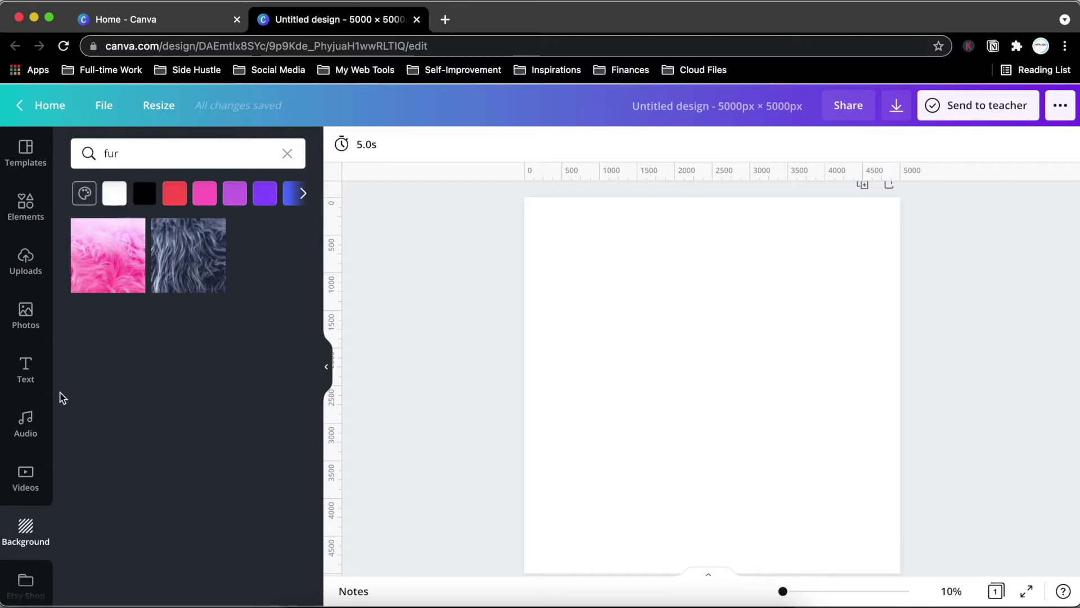
Search the stock Photos for 'fur' and browse the results.
{"action": "left_click", "coordinate": [22, 324]}
{"action": "left_click", "coordinate": [148, 151]}
{"action": "type", "text": "fur"}
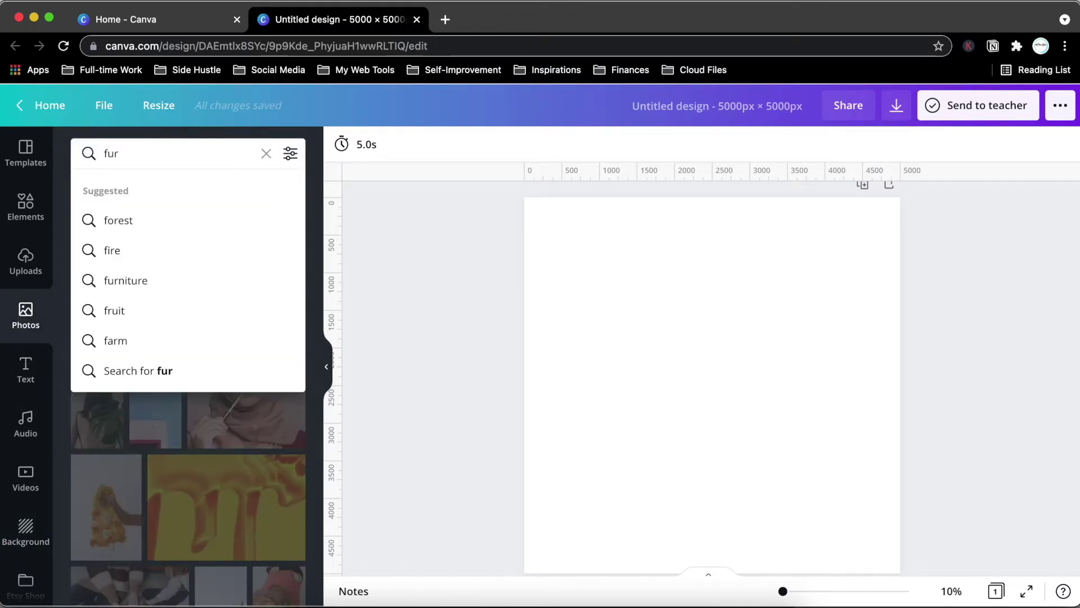
{"action": "key", "text": "Return"}
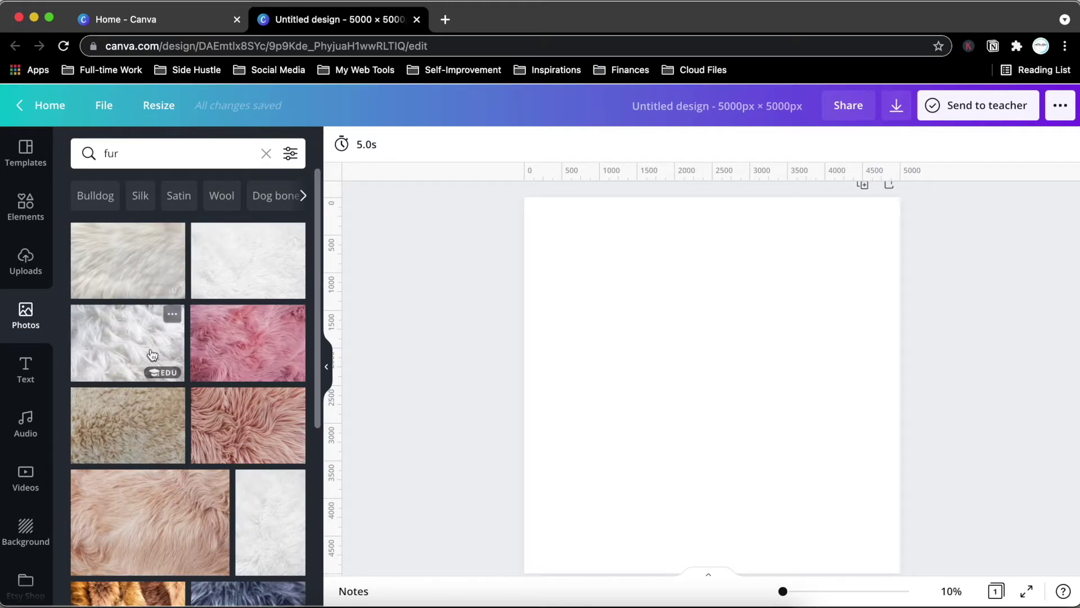
{"action": "scroll", "coordinate": [152, 355], "scroll_direction": "down", "scroll_amount": 3}
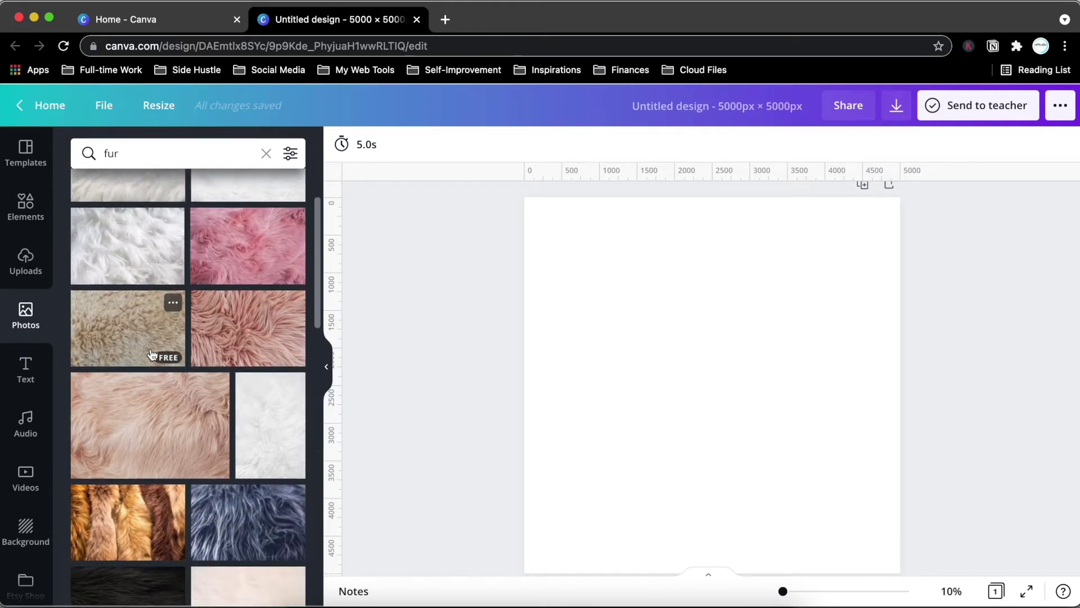
{"action": "scroll", "coordinate": [152, 355], "scroll_direction": "down", "scroll_amount": 10}
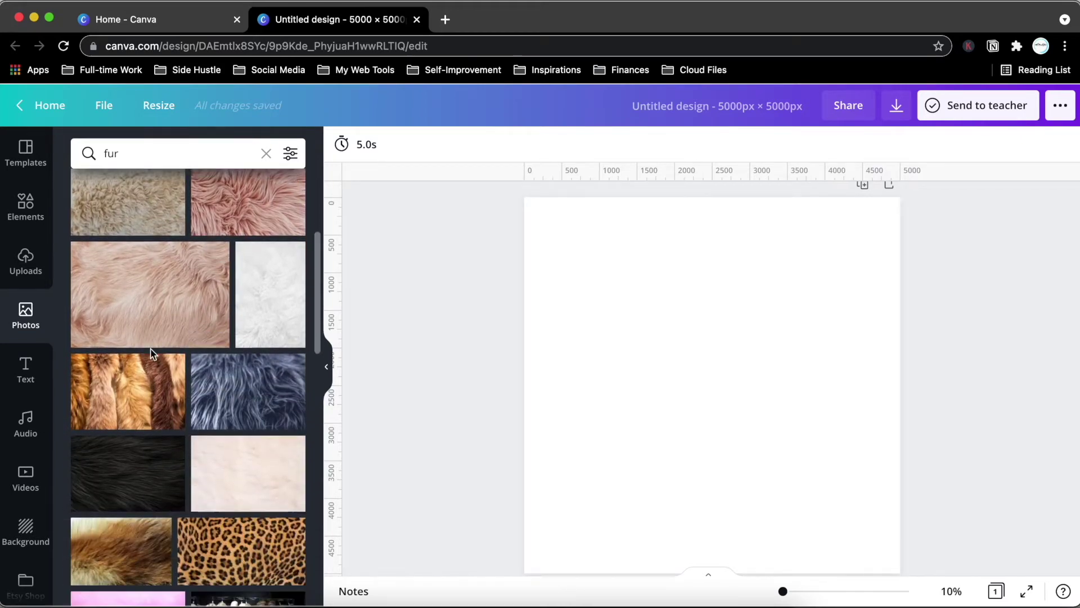
{"action": "scroll", "coordinate": [152, 355], "scroll_direction": "down", "scroll_amount": 6}
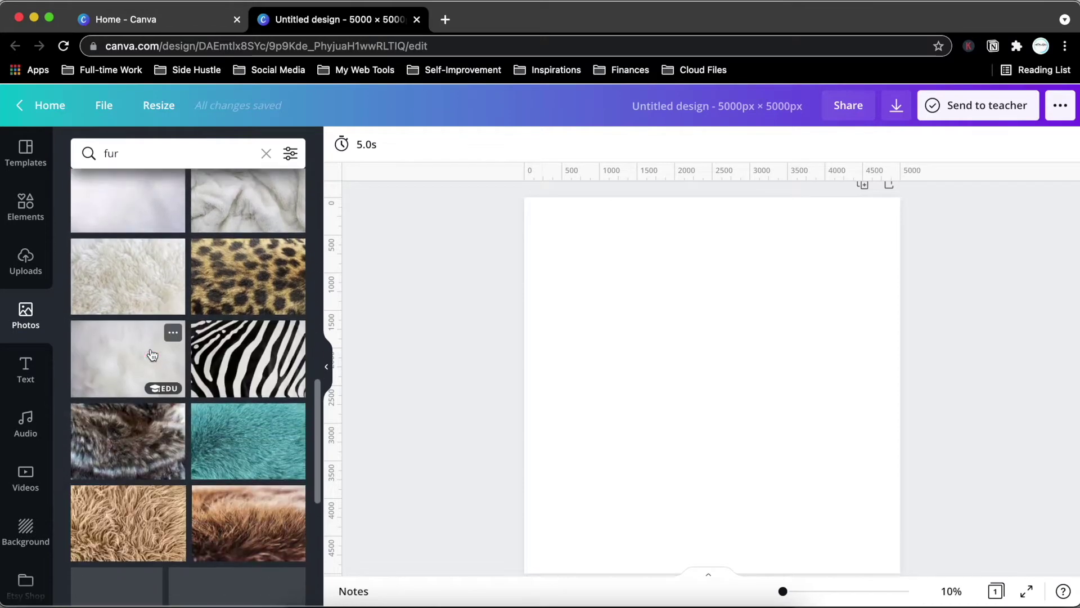
{"action": "scroll", "coordinate": [131, 377], "scroll_direction": "down", "scroll_amount": 9}
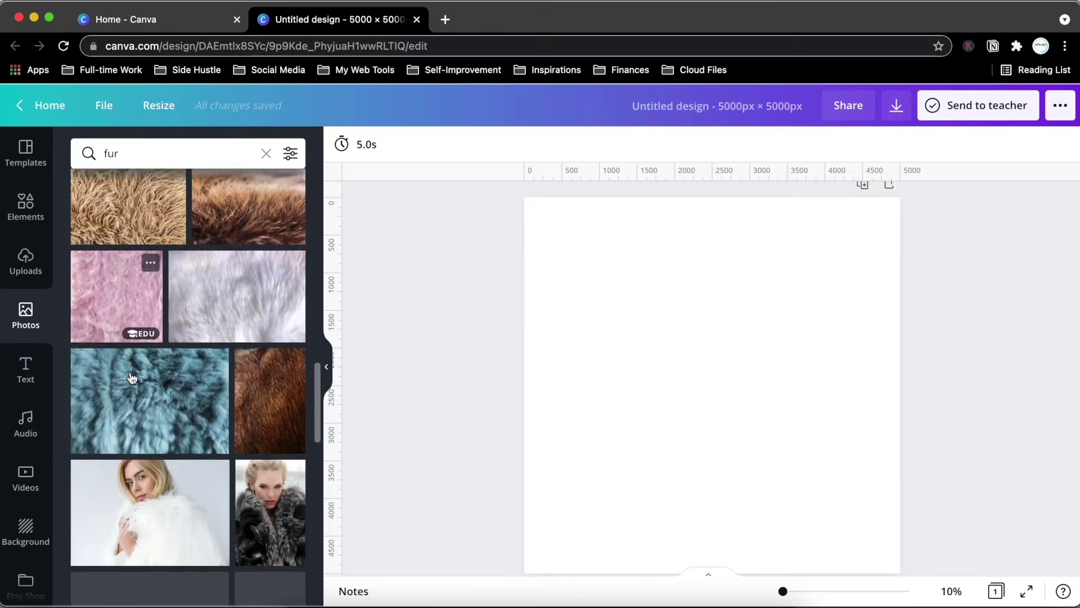
{"action": "scroll", "coordinate": [131, 377], "scroll_direction": "down", "scroll_amount": 15}
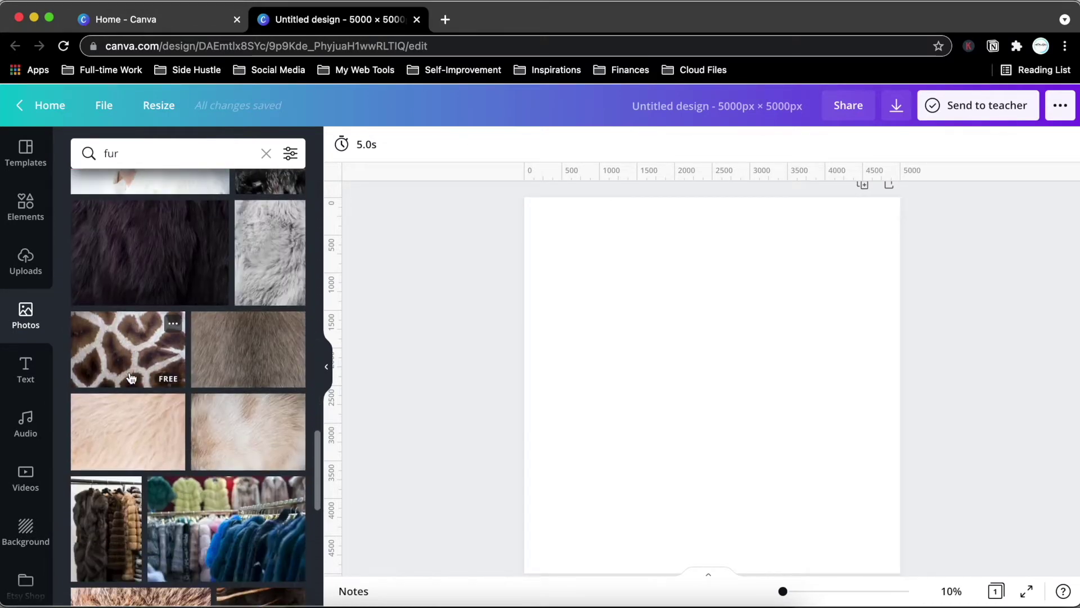
{"action": "scroll", "coordinate": [130, 372], "scroll_direction": "down", "scroll_amount": 15}
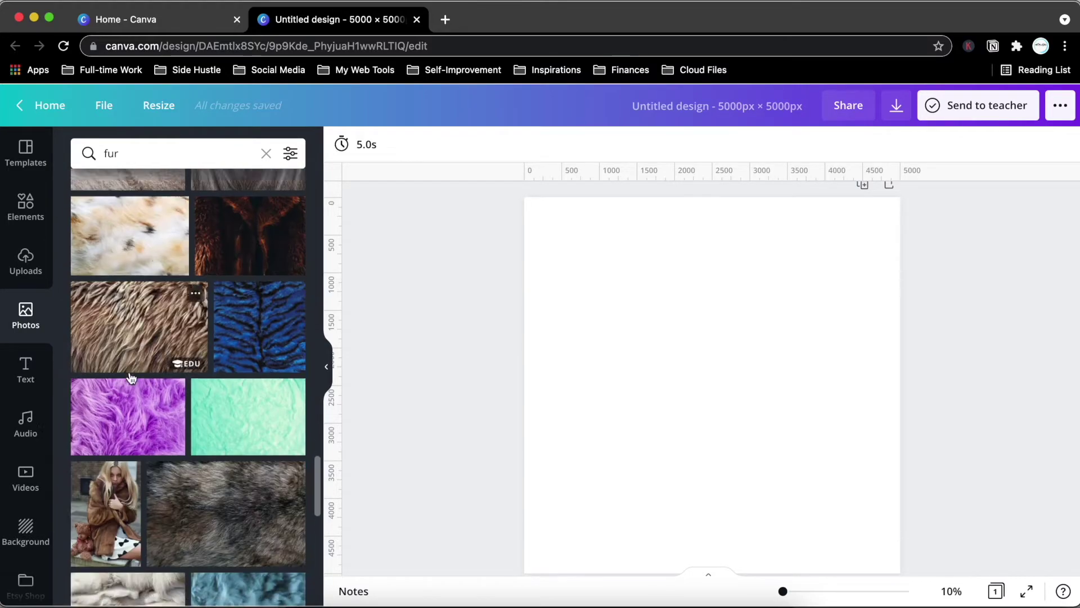
{"action": "scroll", "coordinate": [129, 373], "scroll_direction": "up", "scroll_amount": 20}
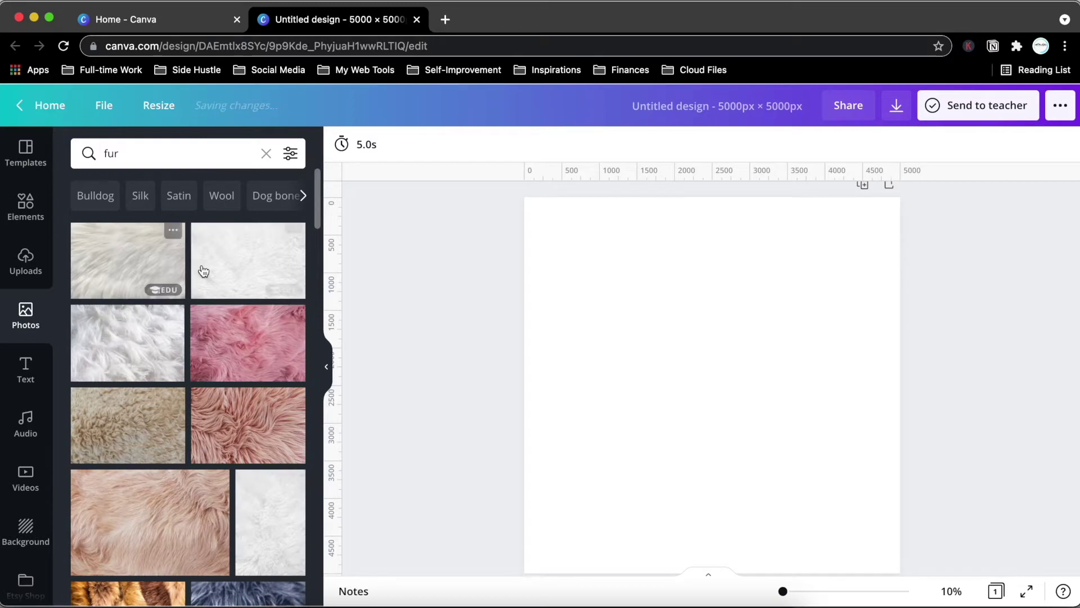
Drag the white fur photo onto the page so it fills the whole background.
{"action": "left_click_drag", "start_coordinate": [120, 265], "coordinate": [528, 291]}
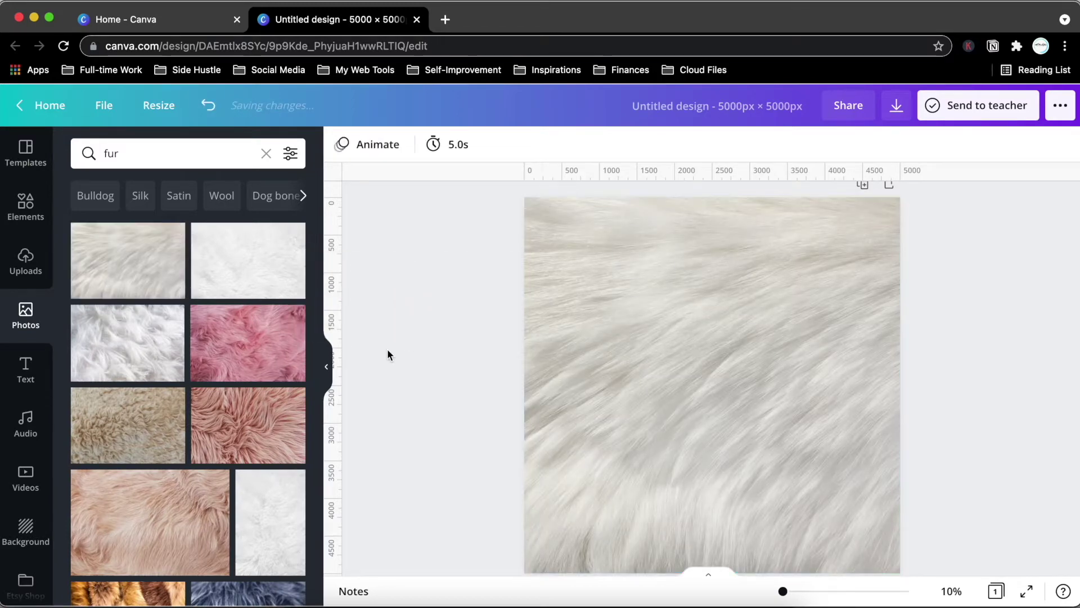
{"action": "left_click_drag", "start_coordinate": [281, 284], "coordinate": [541, 307]}
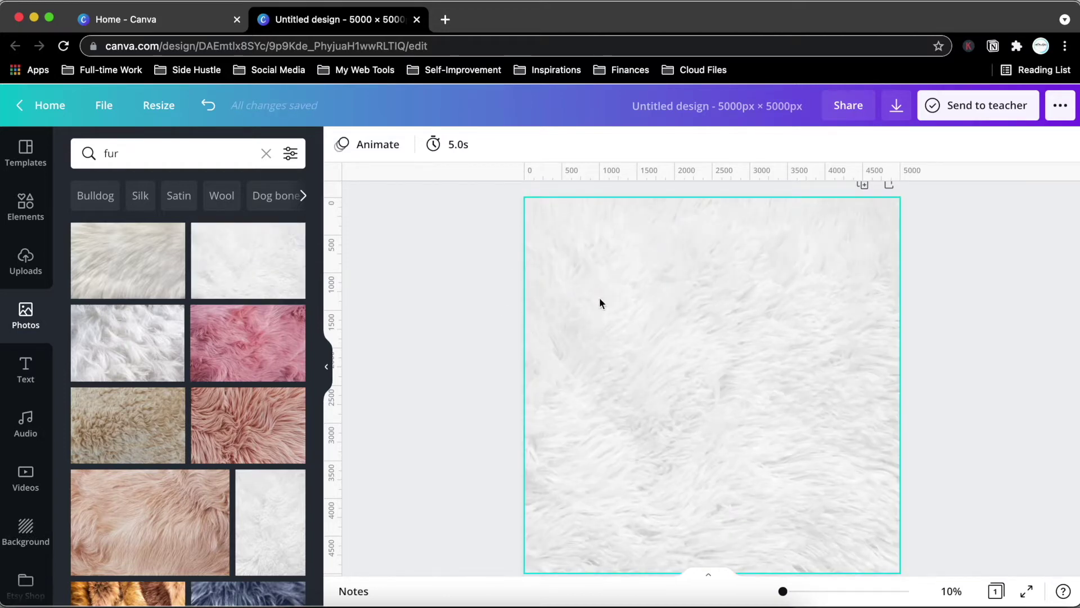
{"action": "left_click", "coordinate": [266, 160]}
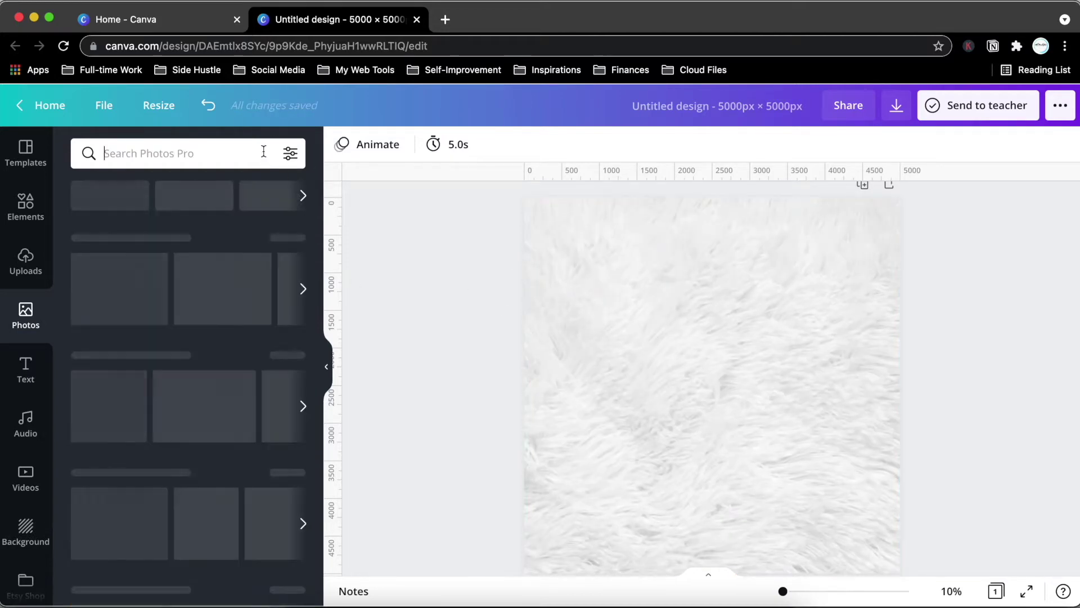
{"action": "left_click", "coordinate": [629, 324]}
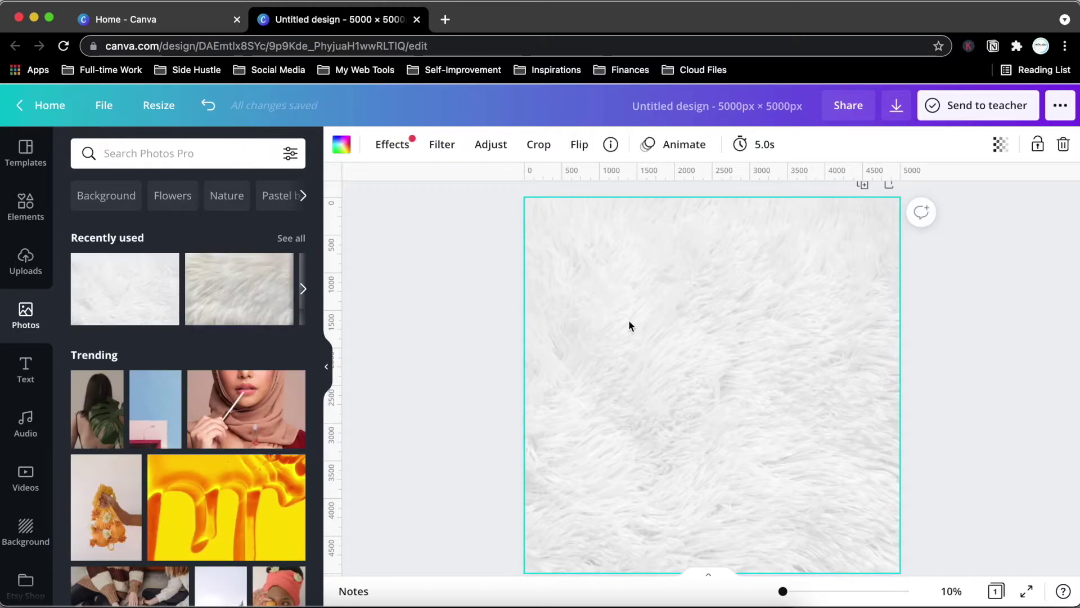
Add a number 1 in Children One at about size 351, positioned near the top centre.
{"action": "key", "text": "t"}
{"action": "left_click_drag", "start_coordinate": [708, 383], "coordinate": [658, 356]}
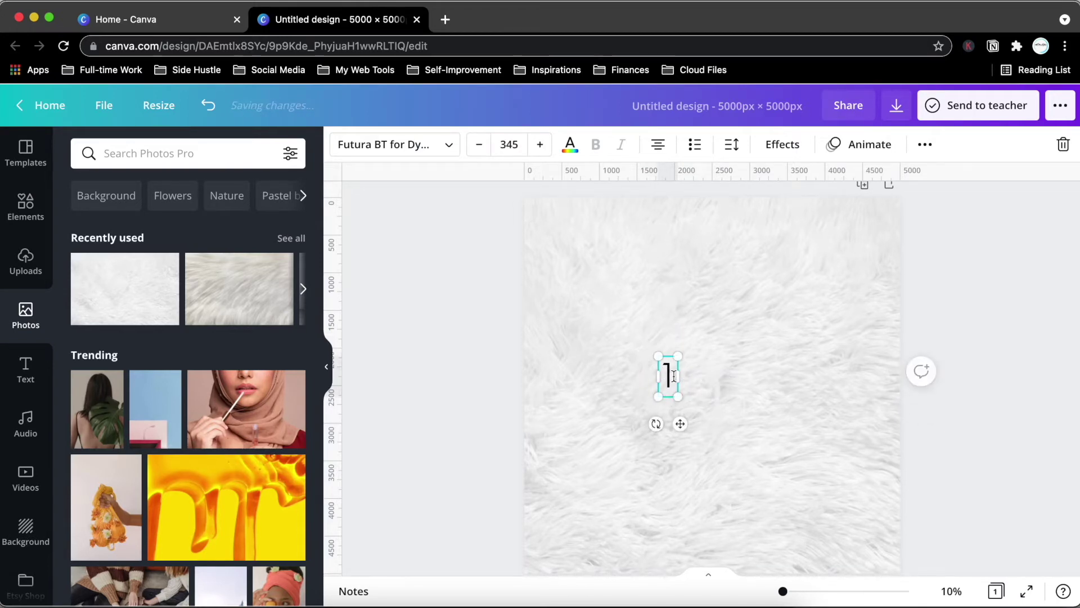
{"action": "left_click", "coordinate": [449, 145]}
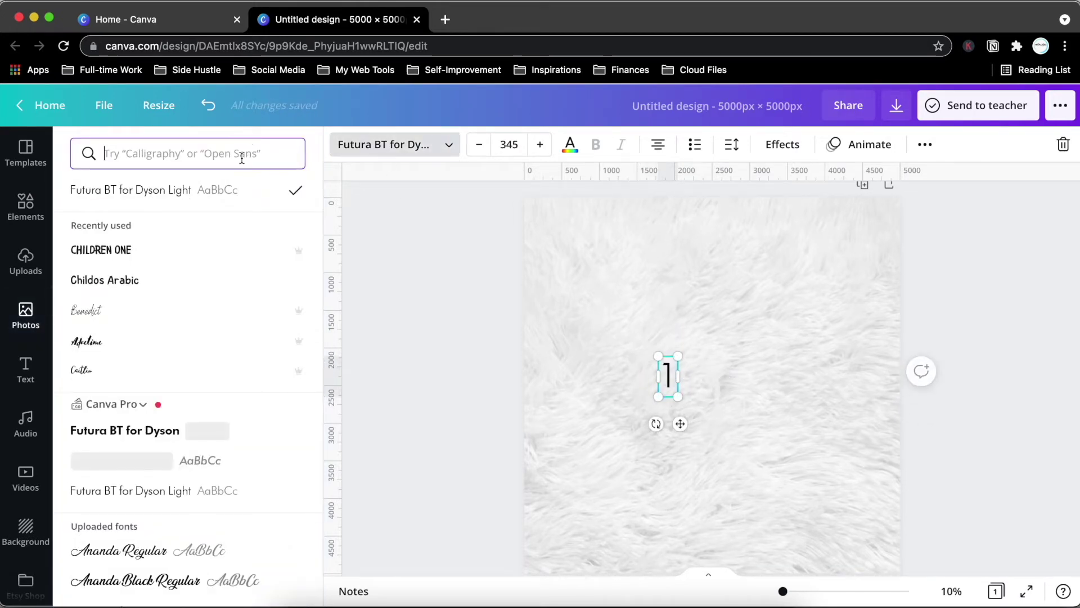
{"action": "left_click", "coordinate": [112, 249]}
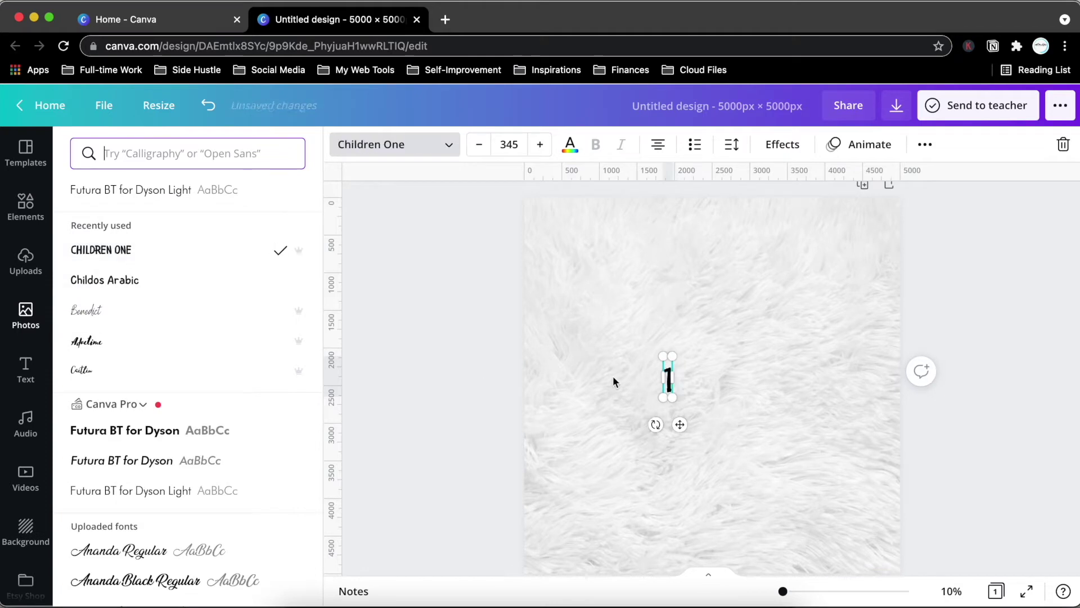
{"action": "left_click_drag", "start_coordinate": [672, 395], "coordinate": [741, 264]}
{"action": "left_click", "coordinate": [660, 392]}
{"action": "left_click", "coordinate": [667, 388]}
{"action": "left_click", "coordinate": [707, 316]}
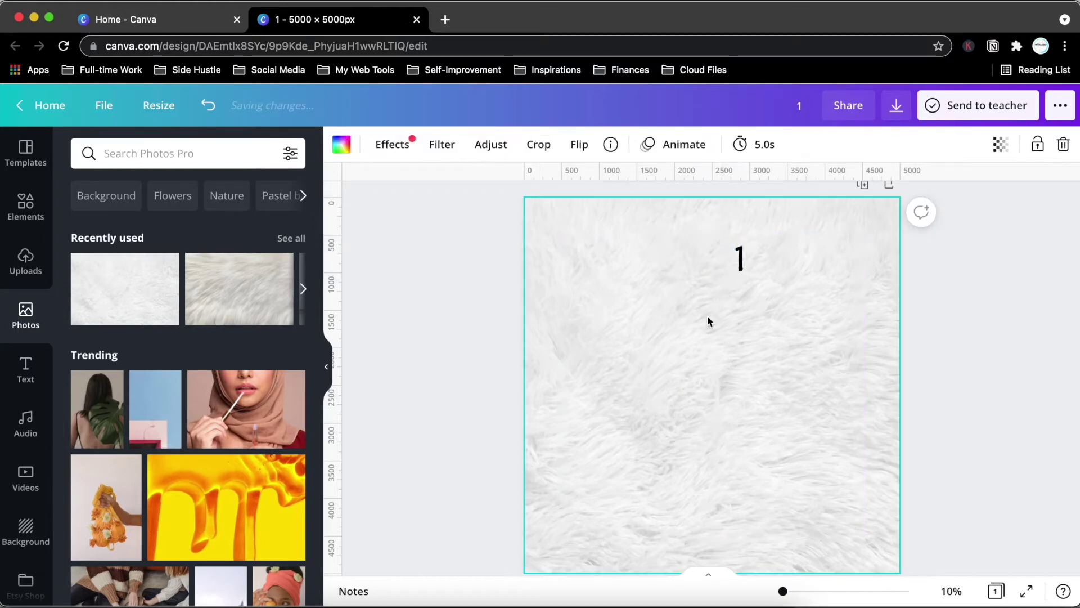
{"action": "left_click", "coordinate": [741, 272]}
{"action": "left_click", "coordinate": [749, 323]}
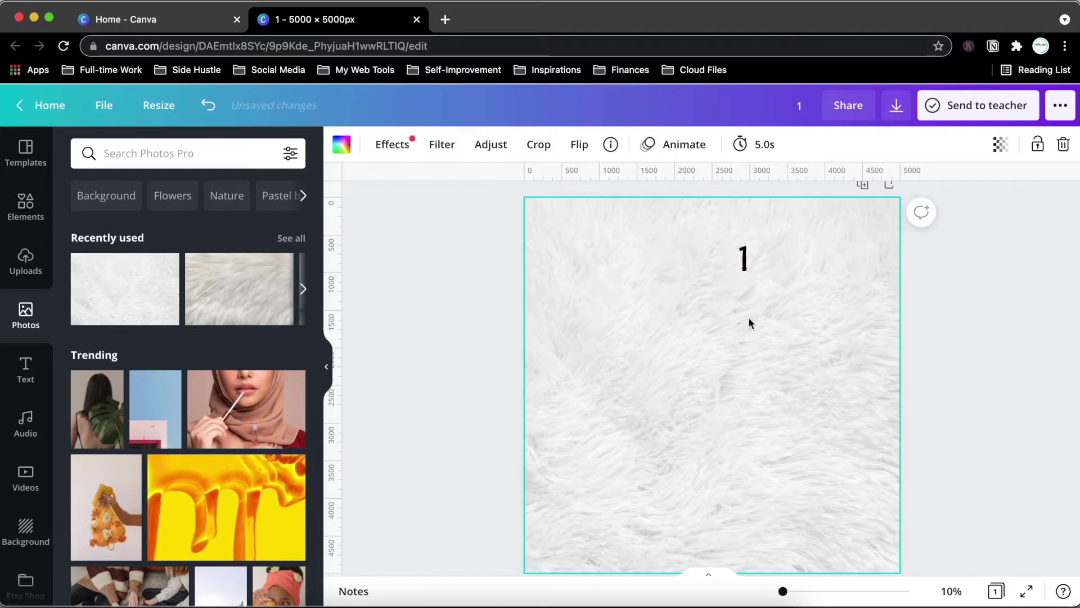
{"action": "left_click", "coordinate": [752, 256]}
Duplicate the 1 twice to its right to form a 1 2 3 row.
{"action": "left_click", "coordinate": [924, 145]}
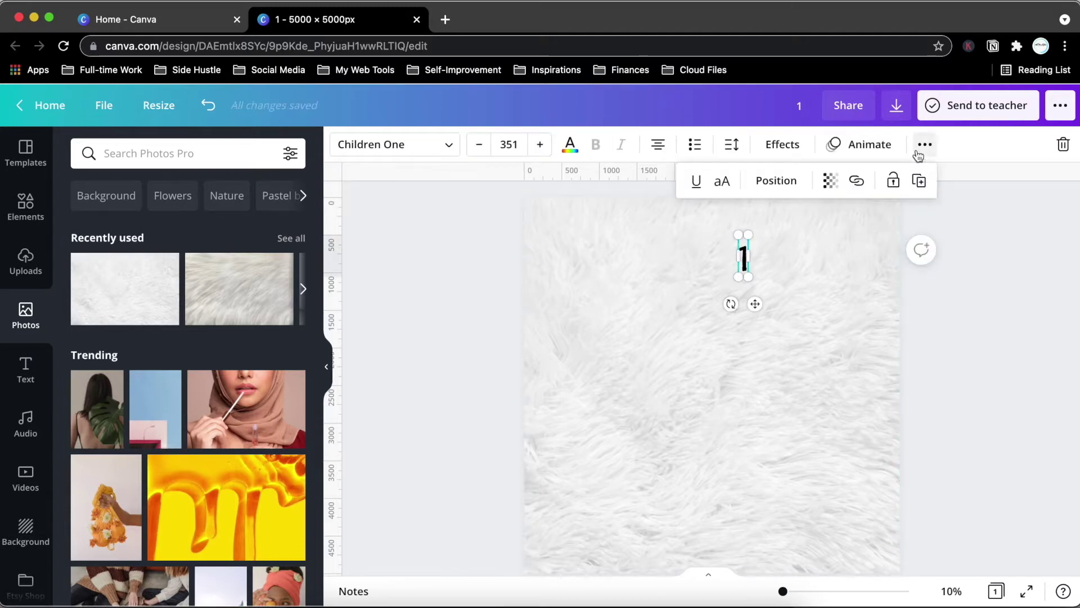
{"action": "left_click", "coordinate": [916, 185]}
{"action": "left_click_drag", "start_coordinate": [743, 259], "coordinate": [780, 262]}
{"action": "left_click", "coordinate": [793, 360]}
{"action": "left_click", "coordinate": [782, 269]}
{"action": "left_click", "coordinate": [921, 145]}
{"action": "left_click", "coordinate": [919, 181]}
{"action": "left_click_drag", "start_coordinate": [819, 265], "coordinate": [820, 257]}
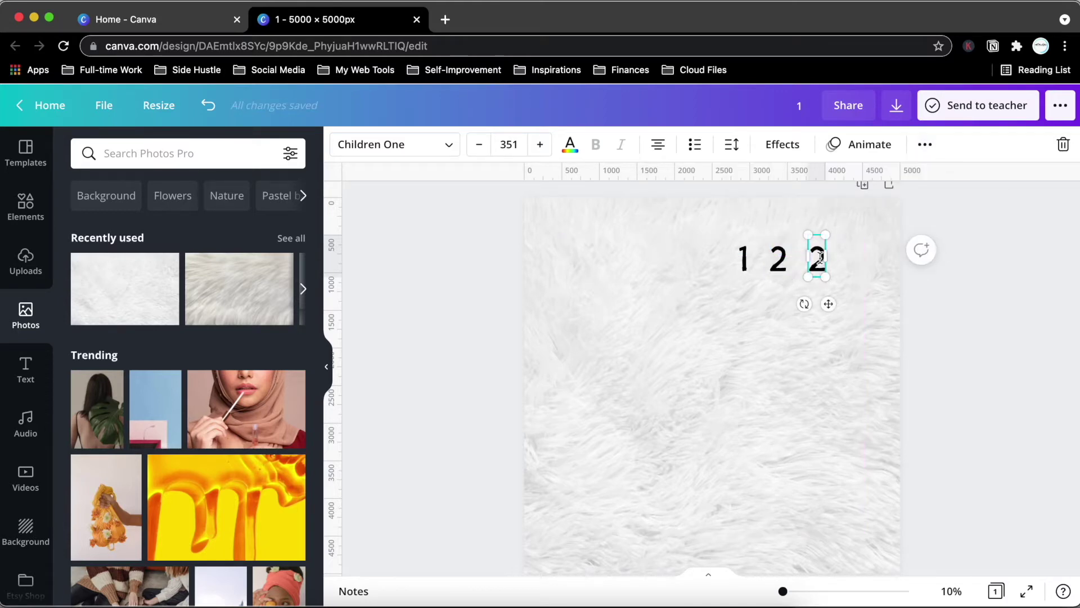
{"action": "type", "text": "3"}
{"action": "left_click", "coordinate": [804, 351]}
Duplicate the 1 2 3 row below and retype the copy as 4 5 6.
{"action": "left_click_drag", "start_coordinate": [710, 252], "coordinate": [866, 191]}
{"action": "left_click", "coordinate": [922, 146]}
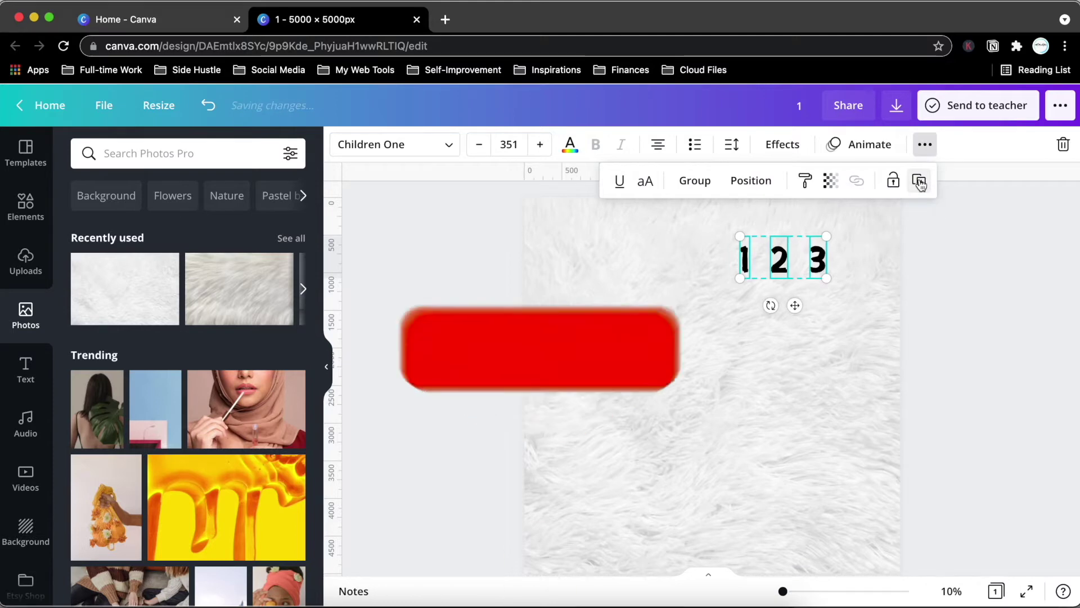
{"action": "key", "text": "ctrl+d"}
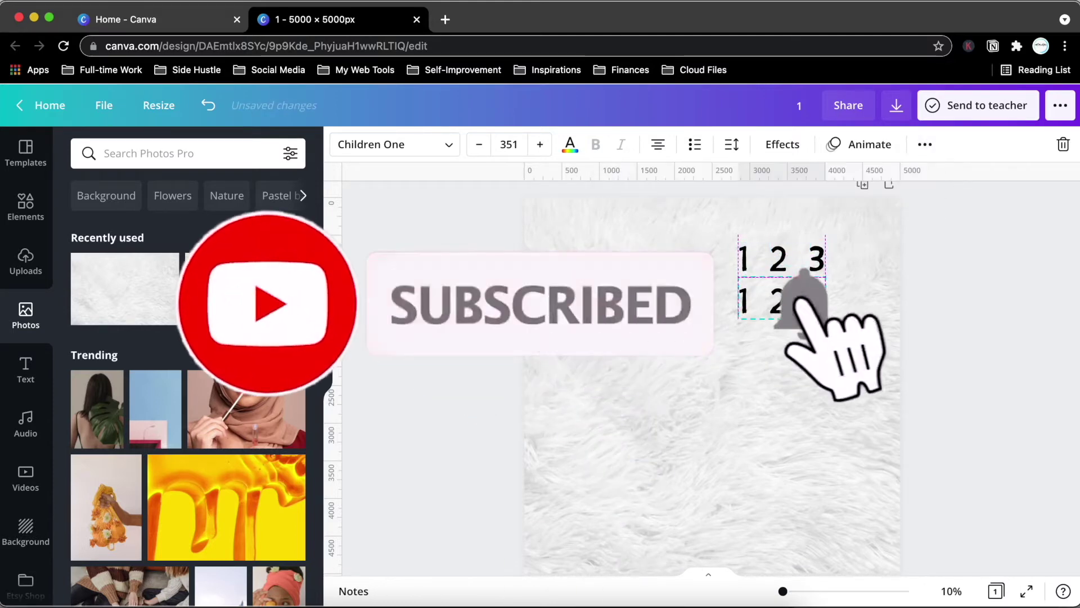
{"action": "key", "text": "Right"}
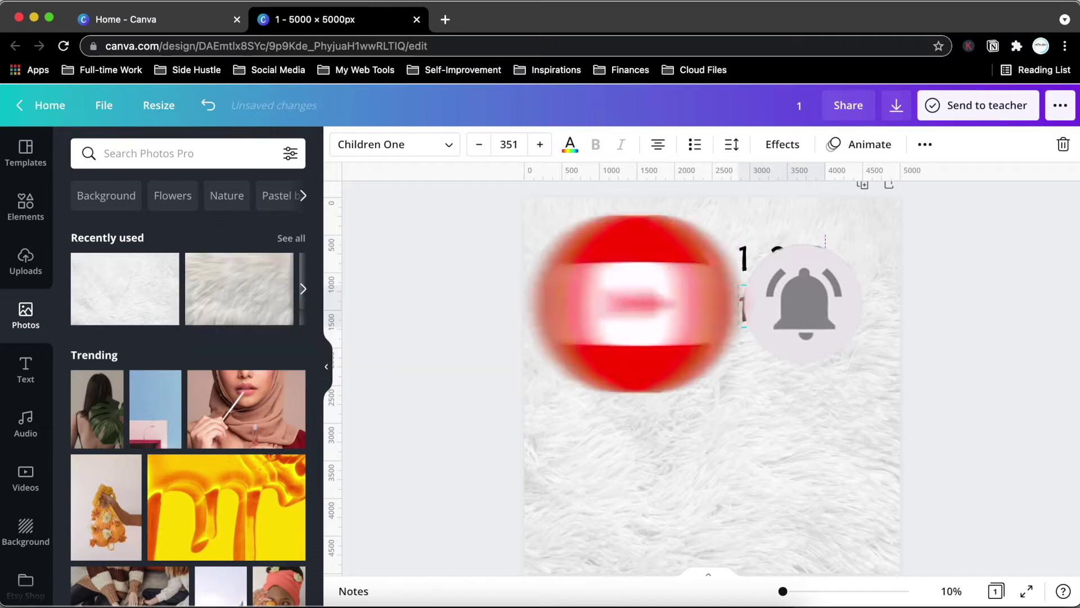
{"action": "left_click", "coordinate": [803, 314]}
{"action": "double_click", "coordinate": [744, 309]}
{"action": "type", "text": "4"}
{"action": "key", "text": "Left"}
{"action": "key", "text": "BackSpace"}
{"action": "left_click", "coordinate": [778, 315]}
{"action": "double_click", "coordinate": [778, 315]}
{"action": "type", "text": "5"}
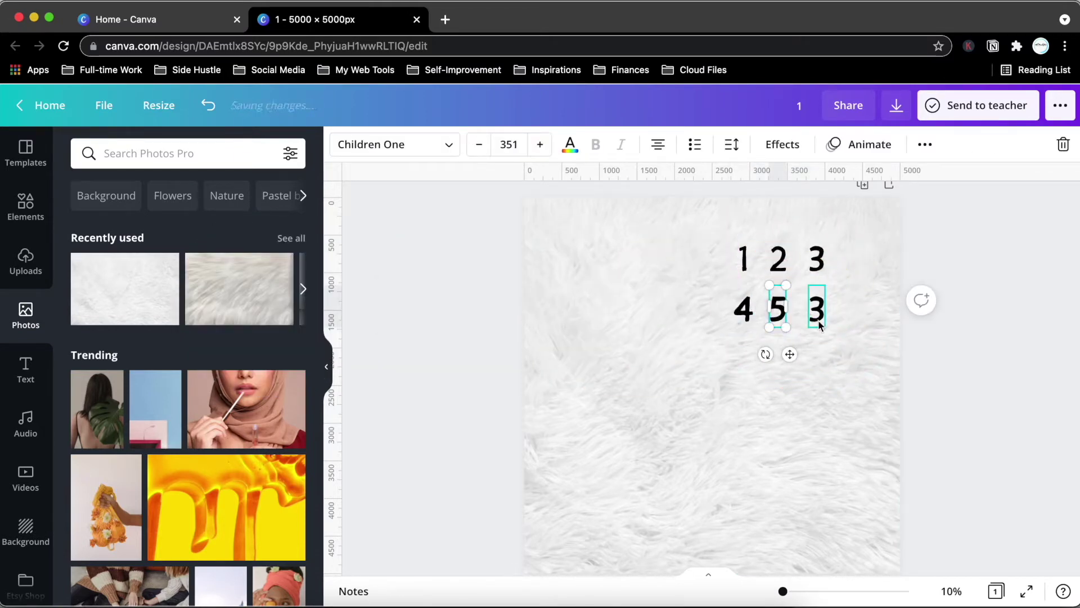
{"action": "double_click", "coordinate": [816, 309]}
{"action": "type", "text": "6"}
Duplicate the 4 5 6 row and retype the copy as 7 8 9.
{"action": "left_click_drag", "start_coordinate": [726, 343], "coordinate": [898, 221]}
{"action": "left_click", "coordinate": [925, 144]}
{"action": "key", "text": "super+d"}
{"action": "left_click", "coordinate": [781, 483]}
{"action": "double_click", "coordinate": [741, 360]}
{"action": "type", "text": "7"}
{"action": "left_click", "coordinate": [775, 360]}
{"action": "double_click", "coordinate": [816, 367]}
{"action": "type", "text": "9"}
Duplicate the 7 8 9 row to make a spare fourth row.
{"action": "left_click_drag", "start_coordinate": [720, 335], "coordinate": [846, 374]}
{"action": "left_click", "coordinate": [925, 144]}
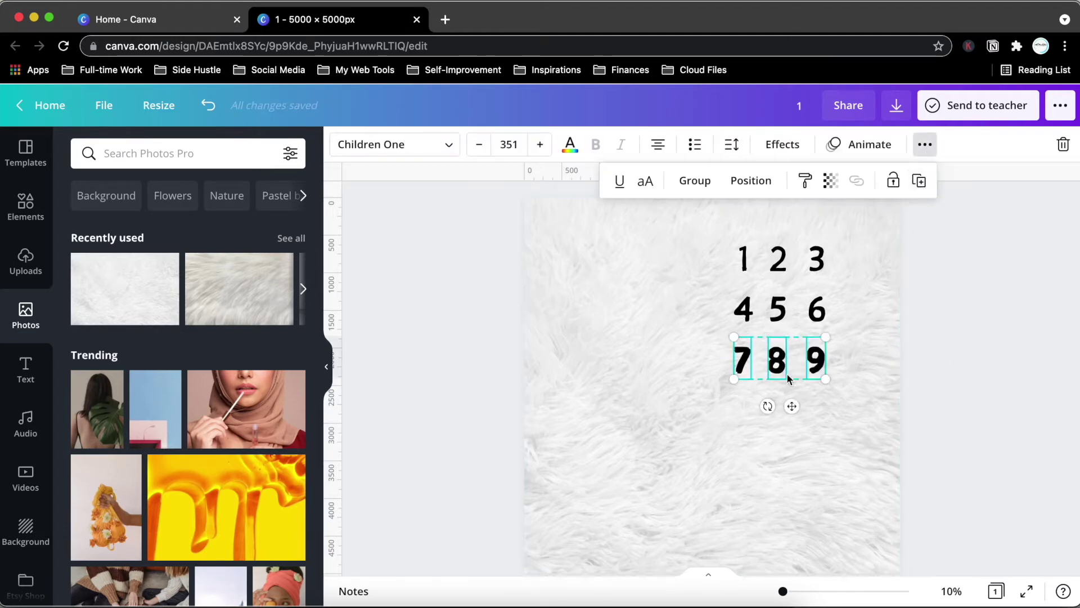
{"action": "key", "text": "super+d"}
{"action": "left_click", "coordinate": [740, 410]}
{"action": "left_click", "coordinate": [757, 456]}
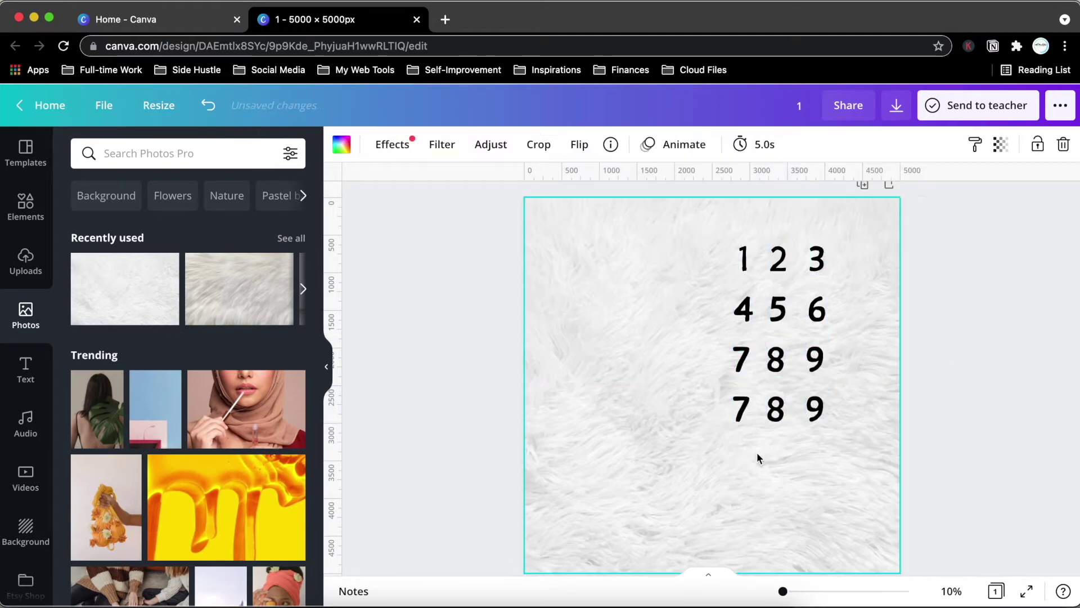
Retype the fourth row as 10 11 12.
{"action": "left_click", "coordinate": [740, 414]}
{"action": "type", "text": "10"}
{"action": "left_click", "coordinate": [778, 441]}
{"action": "left_click", "coordinate": [775, 409]}
{"action": "double_click", "coordinate": [797, 481]}
{"action": "left_click", "coordinate": [814, 414]}
{"action": "double_click", "coordinate": [814, 406]}
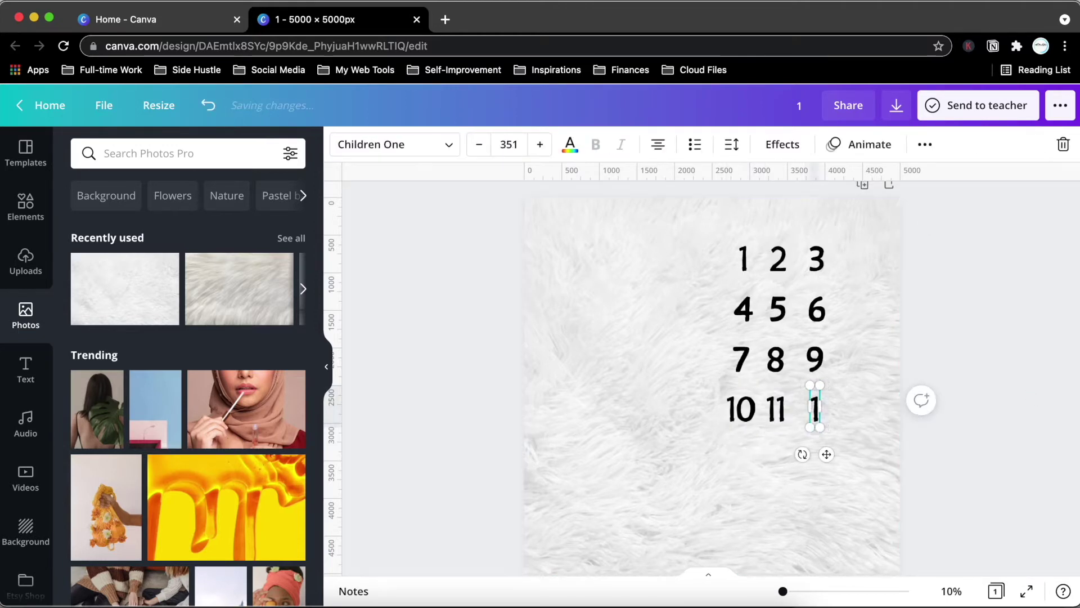
{"action": "type", "text": "12"}
Align the 1-4-7-10, 2-5-8-11 and 3-6-9-12 columns evenly.
{"action": "left_click_drag", "start_coordinate": [716, 234], "coordinate": [757, 401]}
{"action": "left_click_drag", "start_coordinate": [741, 360], "coordinate": [733, 360]}
{"action": "left_click", "coordinate": [808, 221]}
{"action": "left_click_drag", "start_coordinate": [807, 221], "coordinate": [842, 407]}
{"action": "left_click", "coordinate": [778, 229]}
{"action": "left_click_drag", "start_coordinate": [778, 229], "coordinate": [771, 447]}
{"action": "left_click", "coordinate": [752, 394]}
Enlarge all twelve numbers to size 376 and move the lower rows down for even spacing.
{"action": "key", "text": "ctrl+a"}
{"action": "left_click_drag", "start_coordinate": [852, 427], "coordinate": [862, 441]}
{"action": "left_click_drag", "start_coordinate": [812, 417], "coordinate": [812, 436]}
{"action": "left_click", "coordinate": [741, 372]}
{"action": "left_click_drag", "start_coordinate": [706, 307], "coordinate": [852, 450]}
{"action": "left_click_drag", "start_coordinate": [731, 444], "coordinate": [731, 444]}
{"action": "left_click", "coordinate": [700, 391]}
{"action": "left_click_drag", "start_coordinate": [701, 392], "coordinate": [786, 490]}
{"action": "left_click_drag", "start_coordinate": [732, 444], "coordinate": [776, 492]}
{"action": "left_click_drag", "start_coordinate": [851, 453], "coordinate": [851, 456]}
{"action": "left_click", "coordinate": [693, 522]}
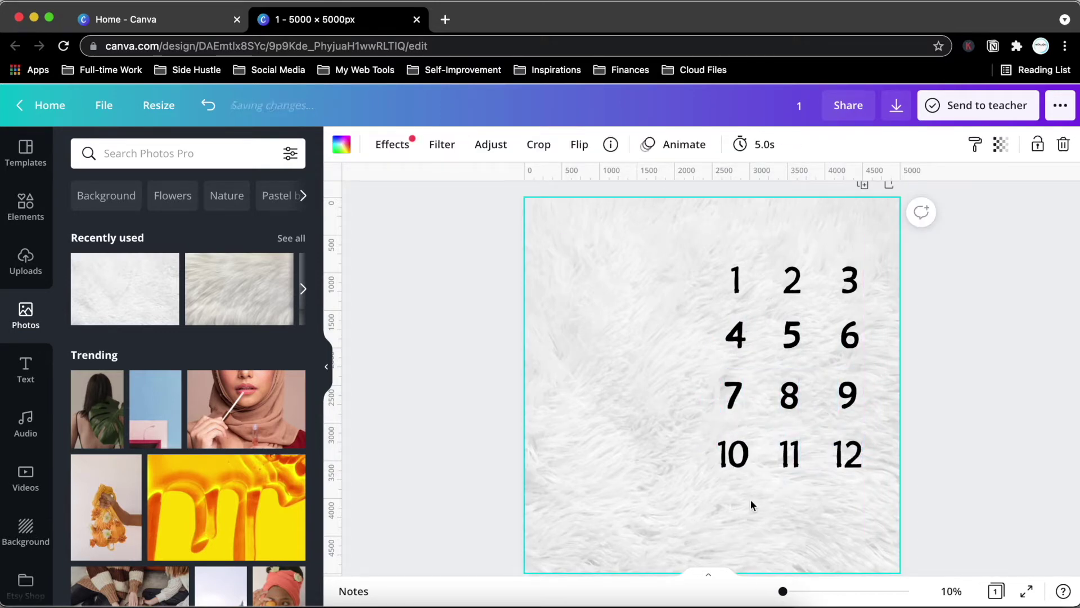
Add 'MONTHS' text under the 10 11 12 row in the Caitlin script font, enlarged.
{"action": "type", "text": "tMONTHS"}
{"action": "left_click_drag", "start_coordinate": [701, 365], "coordinate": [738, 494]}
{"action": "left_click", "coordinate": [394, 144]}
{"action": "left_click", "coordinate": [102, 338]}
{"action": "left_click_drag", "start_coordinate": [840, 526], "coordinate": [856, 548]}
{"action": "left_click_drag", "start_coordinate": [750, 546], "coordinate": [738, 559]}
{"action": "left_click_drag", "start_coordinate": [851, 559], "coordinate": [689, 285]}
Trim the text to 'month' and shift the grid and label up together.
{"action": "key", "text": "Return"}
{"action": "key", "text": "Right"}
{"action": "key", "text": "BackSpace"}
{"action": "left_click_drag", "start_coordinate": [798, 404], "coordinate": [798, 385]}
{"action": "left_click", "coordinate": [950, 406]}
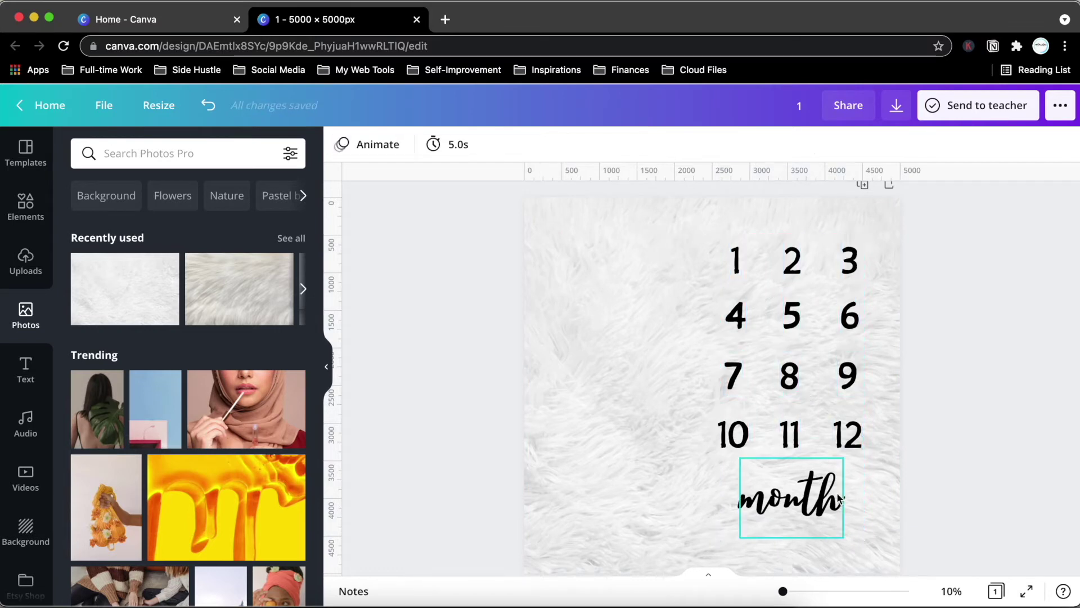
Insert a 'baby' stock photo of a baby on its back, moved left and shrunk.
{"action": "left_click", "coordinate": [169, 153]}
{"action": "type", "text": "baby"}
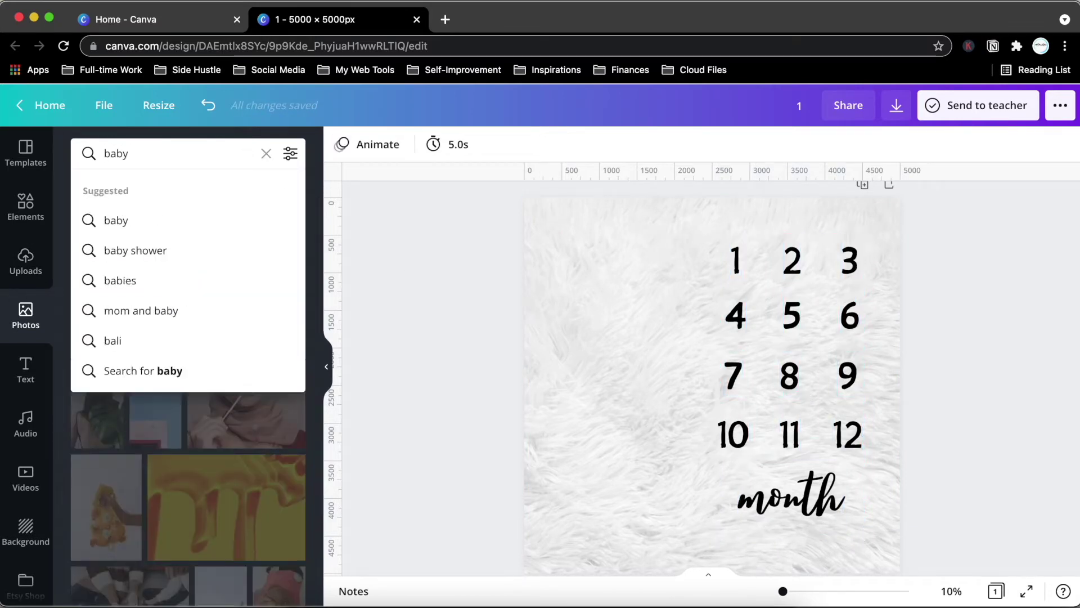
{"action": "key", "text": "Return"}
{"action": "scroll", "coordinate": [199, 457], "scroll_direction": "down", "scroll_amount": 5}
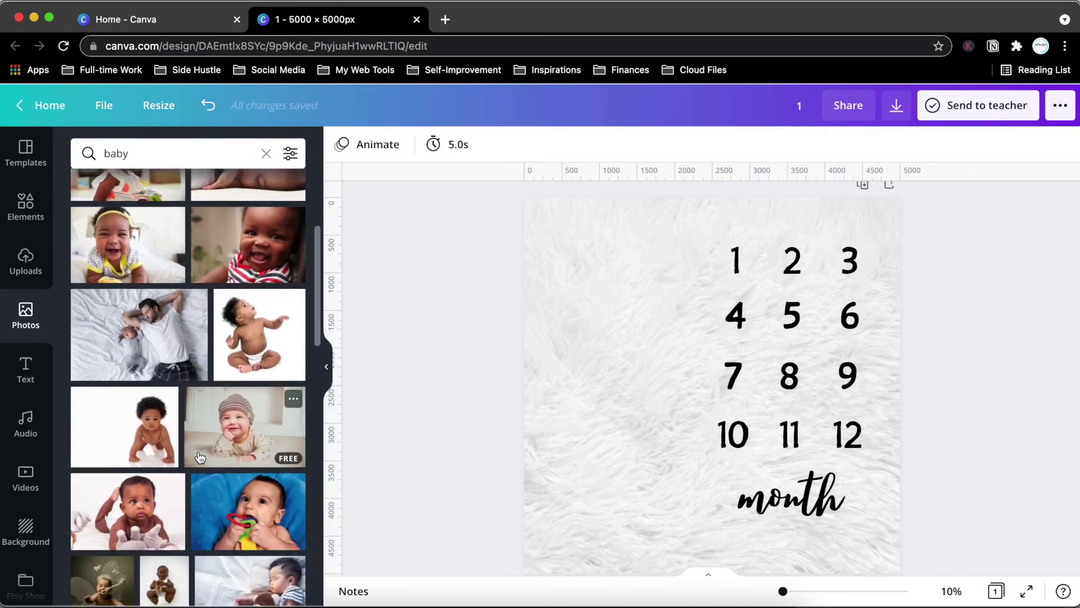
{"action": "scroll", "coordinate": [200, 457], "scroll_direction": "down", "scroll_amount": 10}
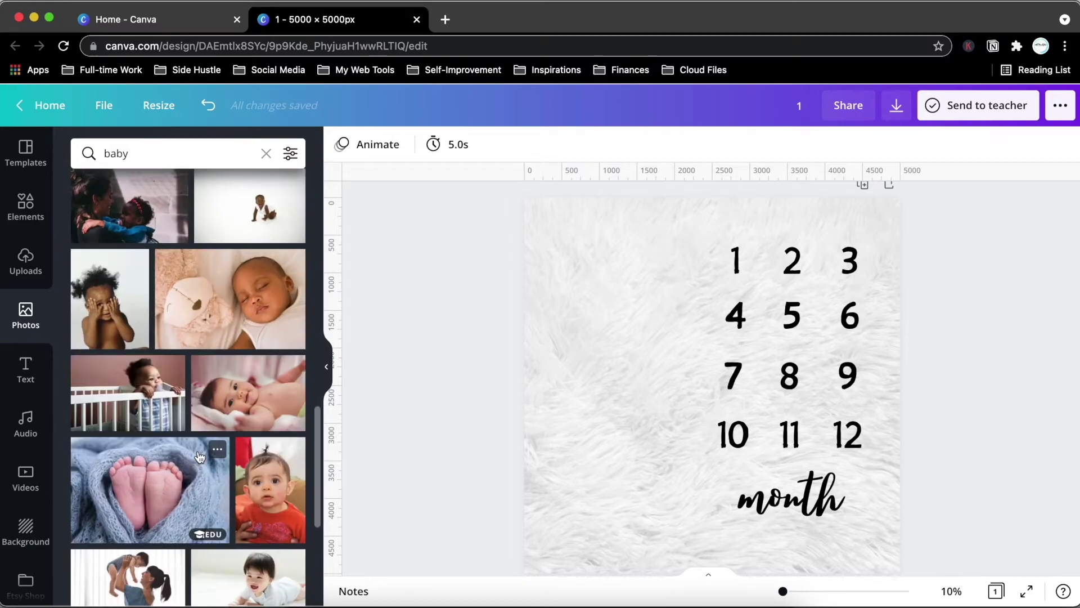
{"action": "scroll", "coordinate": [199, 457], "scroll_direction": "down", "scroll_amount": 6}
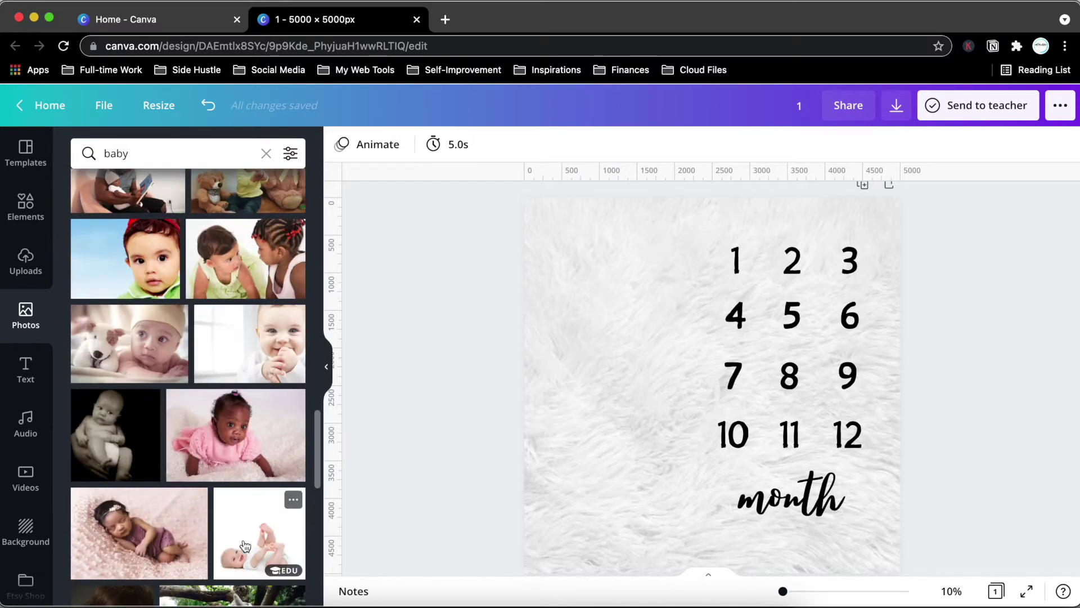
{"action": "left_click", "coordinate": [259, 533]}
{"action": "left_click_drag", "start_coordinate": [604, 444], "coordinate": [579, 432]}
{"action": "left_click_drag", "start_coordinate": [818, 510], "coordinate": [758, 443]}
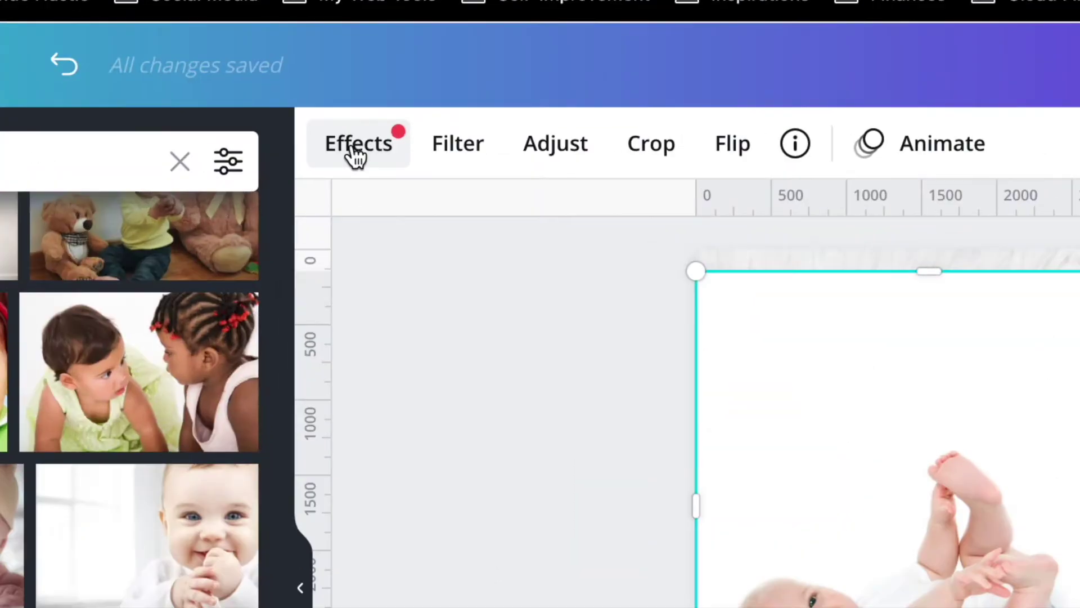
Apply Background Remover to the baby photo and crop off its top.
{"action": "left_click", "coordinate": [354, 147]}
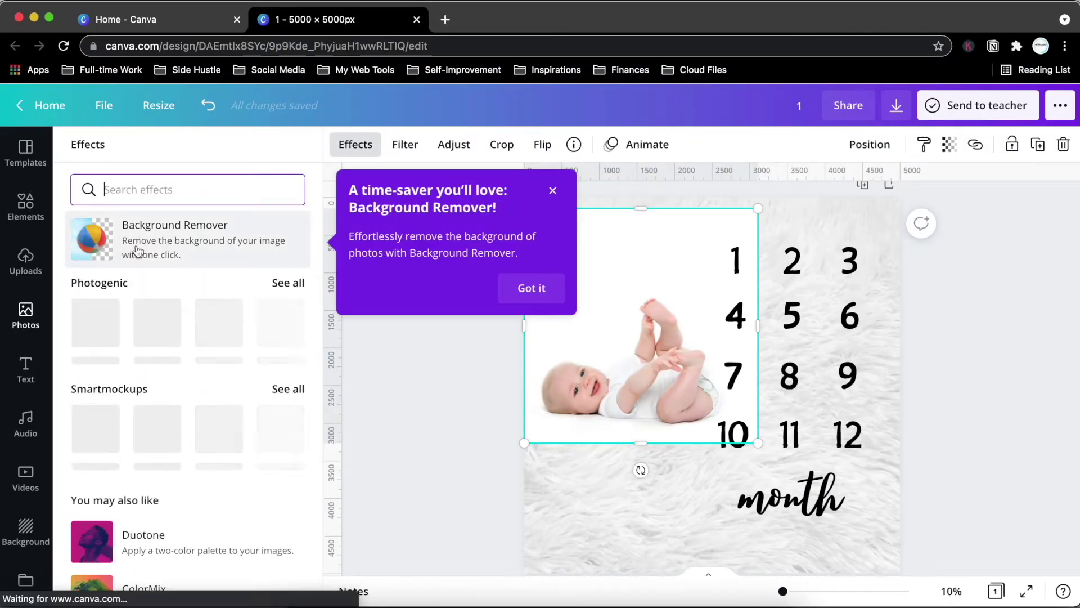
{"action": "left_click", "coordinate": [185, 239]}
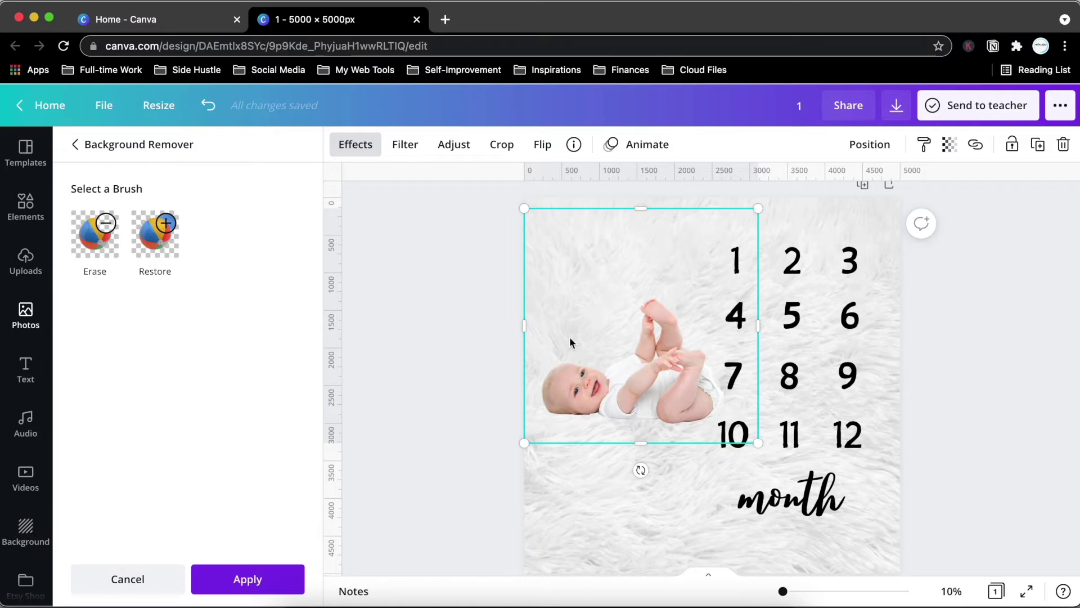
{"action": "left_click_drag", "start_coordinate": [634, 210], "coordinate": [613, 294]}
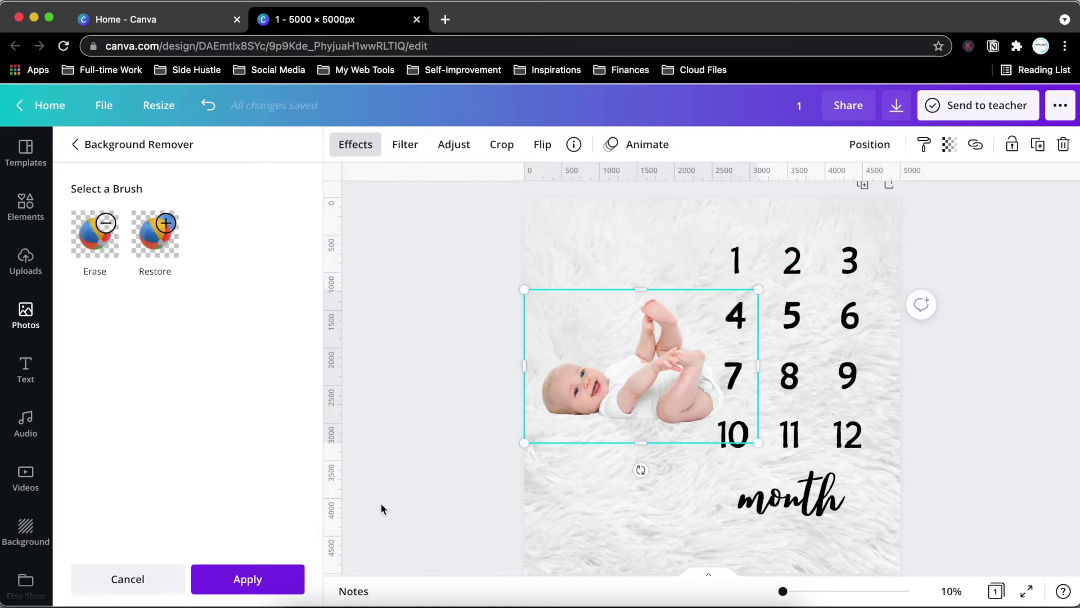
{"action": "left_click", "coordinate": [247, 579]}
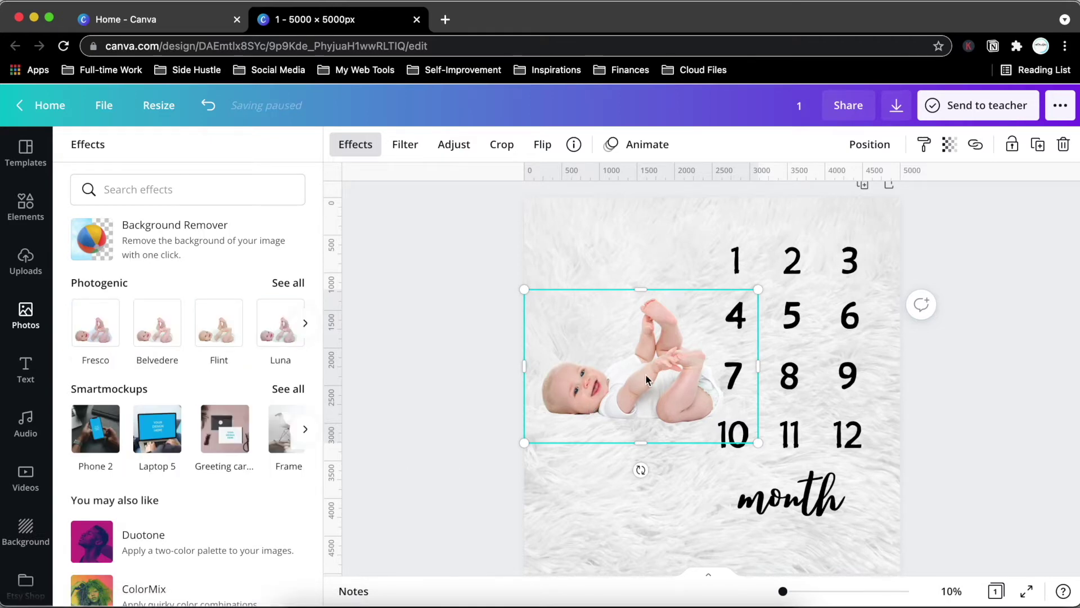
{"action": "left_click", "coordinate": [467, 451]}
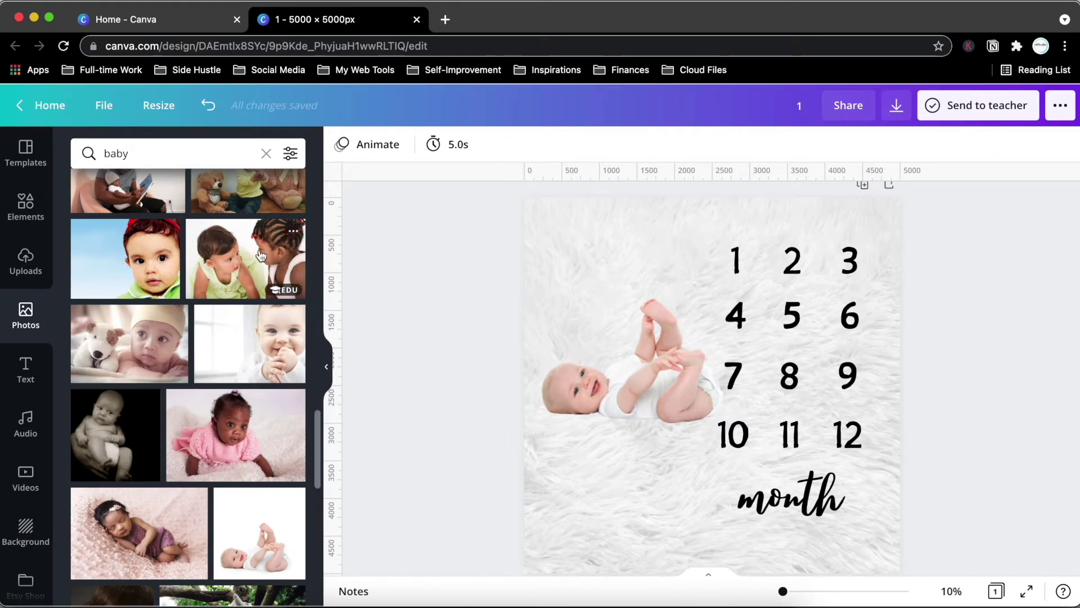
{"action": "scroll", "coordinate": [262, 256], "scroll_direction": "up", "scroll_amount": 10}
Search the stock Photos for newborn images.
{"action": "left_click", "coordinate": [266, 153]}
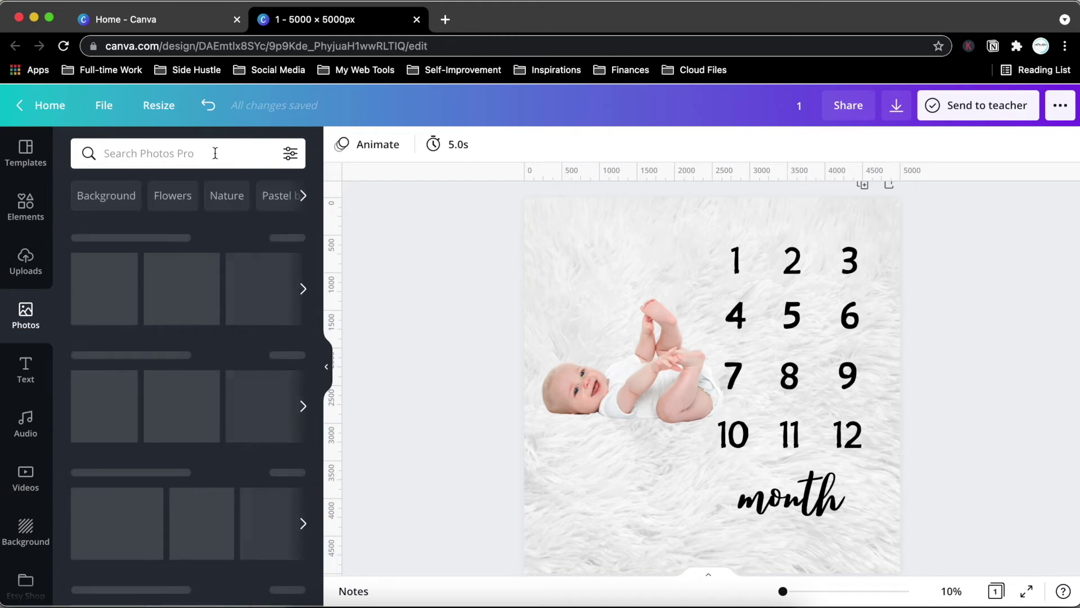
{"action": "type", "text": "newborn"}
{"action": "key", "text": "Return"}
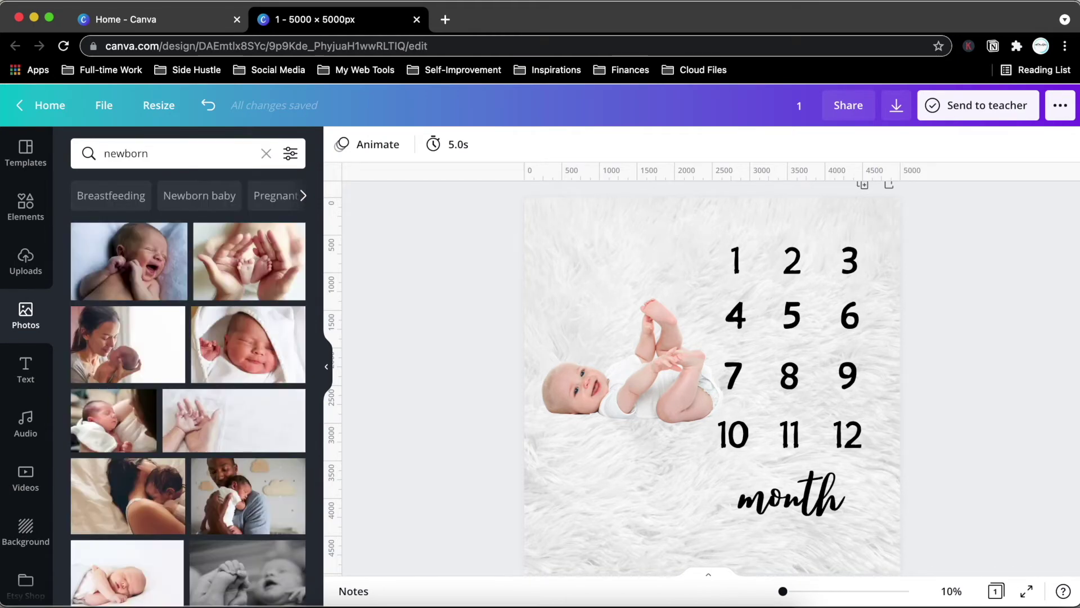
{"action": "scroll", "coordinate": [166, 389], "scroll_direction": "down", "scroll_amount": 4}
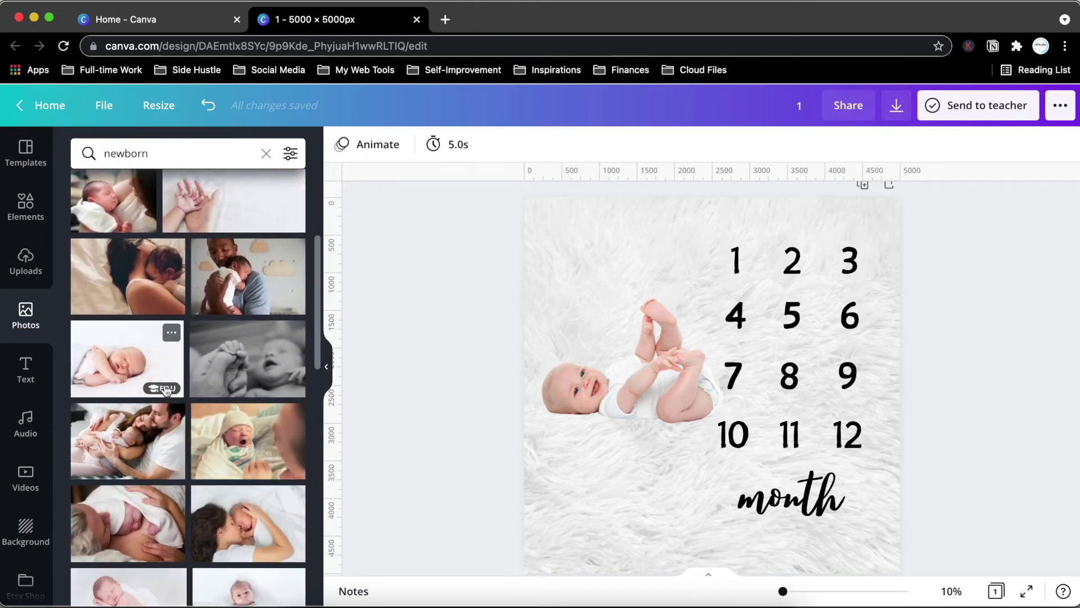
{"action": "scroll", "coordinate": [863, 436], "scroll_direction": "down", "scroll_amount": 1}
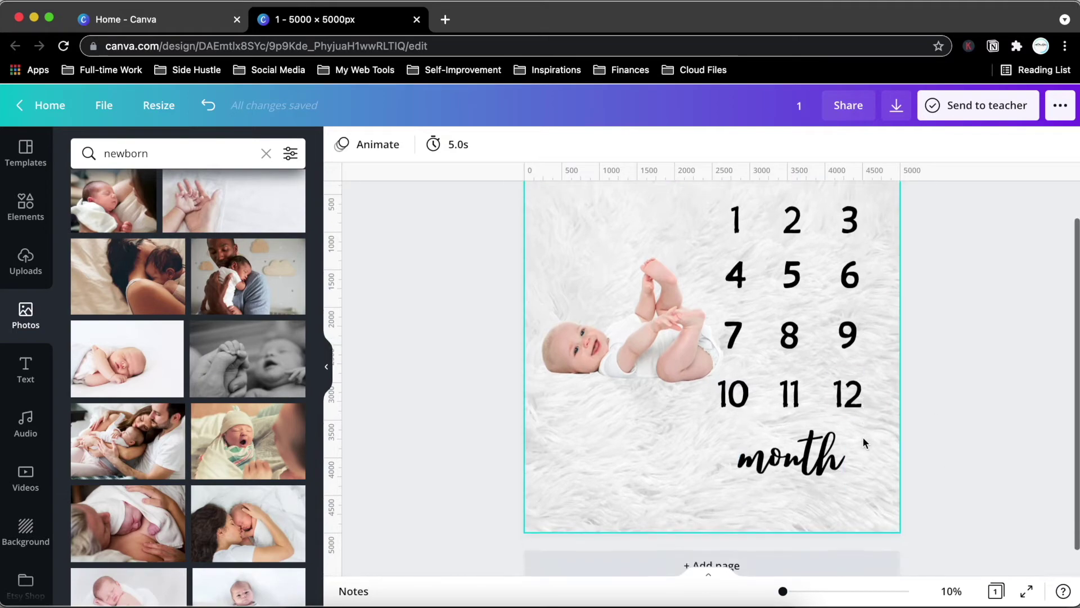
{"action": "scroll", "coordinate": [862, 436], "scroll_direction": "up", "scroll_amount": 2}
Duplicate the page, then replace page 1's baby photo with the sleeping newborn photo.
{"action": "left_click", "coordinate": [863, 210]}
{"action": "scroll", "coordinate": [909, 399], "scroll_direction": "up", "scroll_amount": 5}
{"action": "left_click", "coordinate": [663, 362]}
{"action": "key", "text": "Delete"}
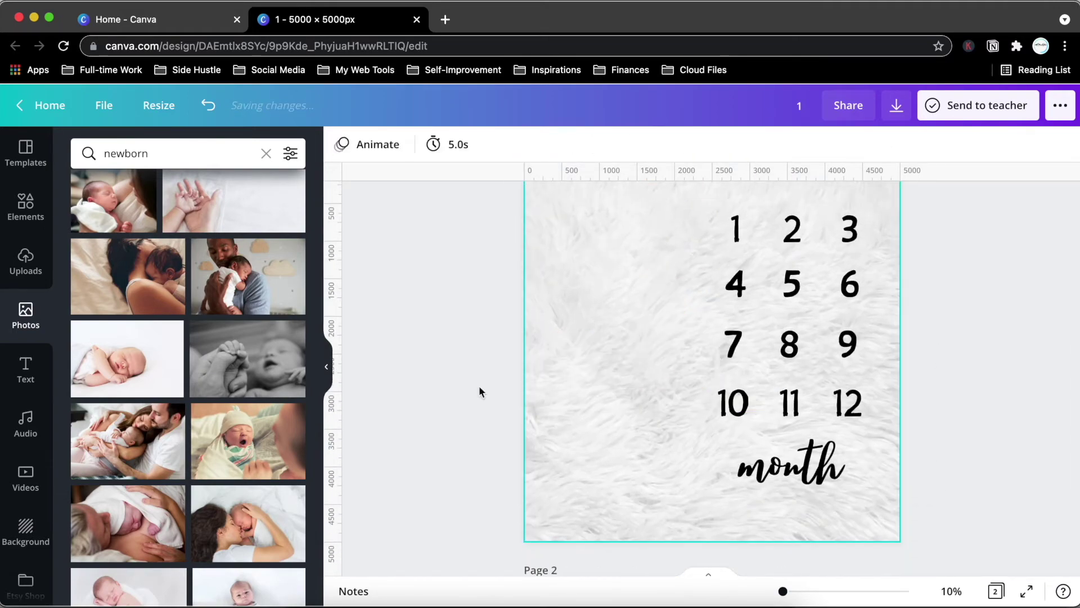
{"action": "left_click", "coordinate": [135, 358]}
Move the newborn photo to the page's left edge and remove its white background.
{"action": "left_click_drag", "start_coordinate": [671, 374], "coordinate": [632, 366]}
{"action": "left_click", "coordinate": [355, 145]}
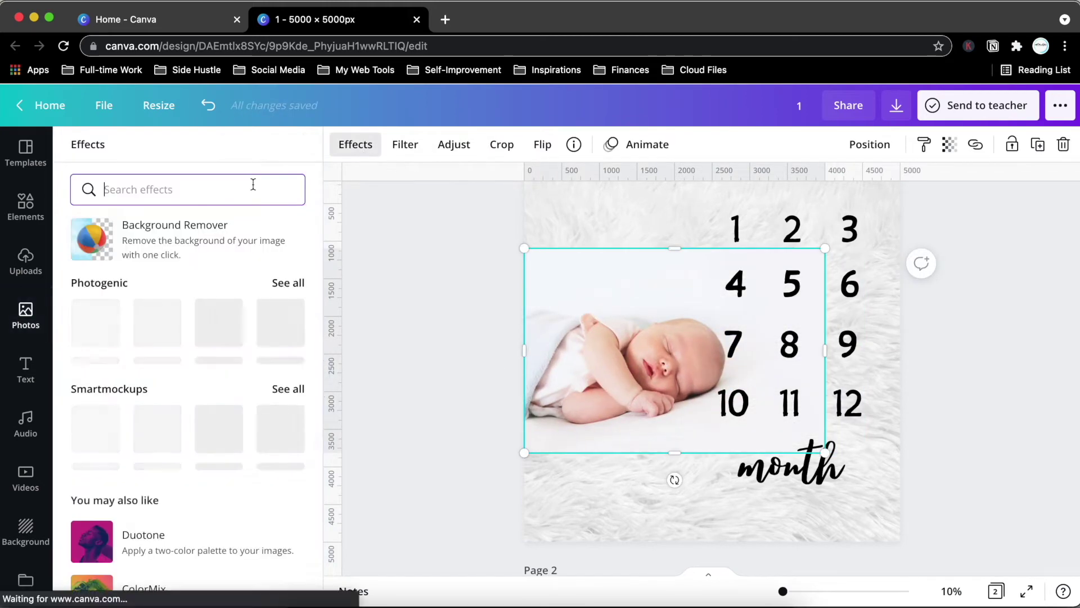
{"action": "left_click", "coordinate": [122, 248]}
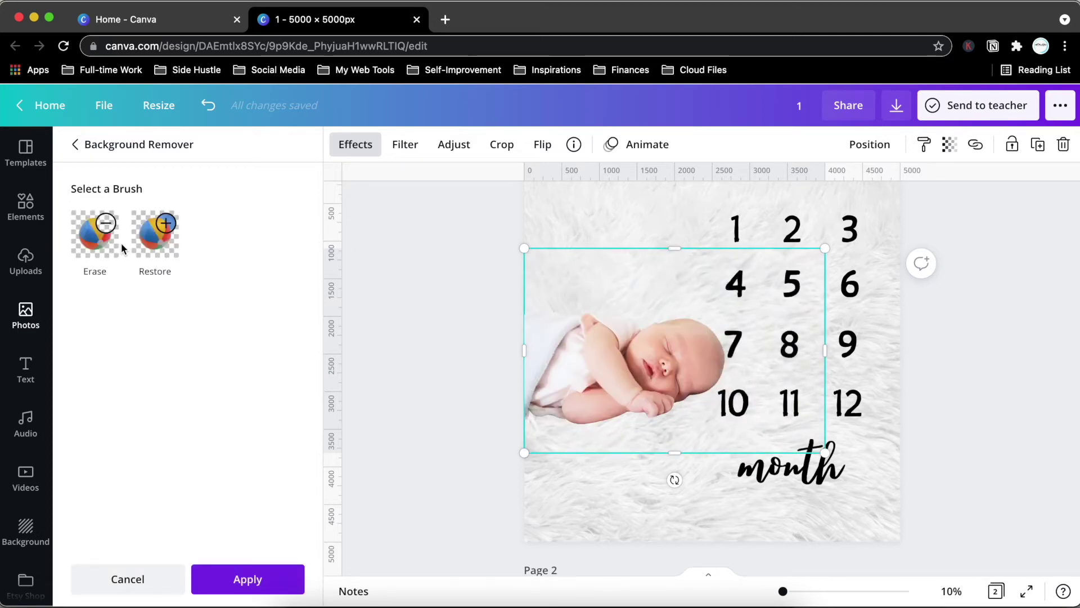
{"action": "left_click", "coordinate": [236, 579]}
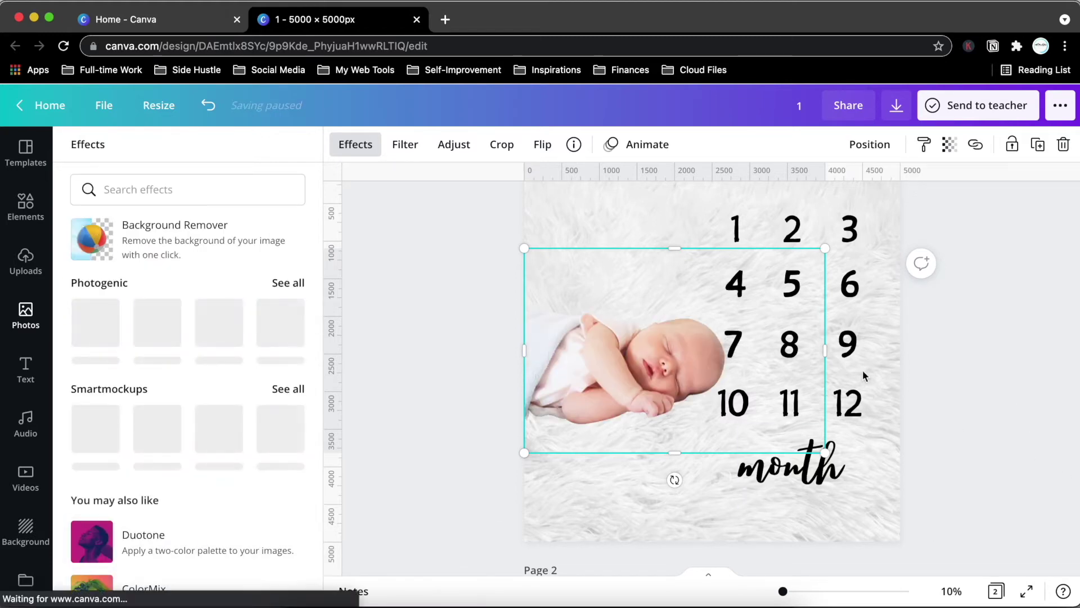
Crop the newborn photo narrower from the right side.
{"action": "left_click_drag", "start_coordinate": [825, 350], "coordinate": [732, 350]}
{"action": "left_click", "coordinate": [954, 423]}
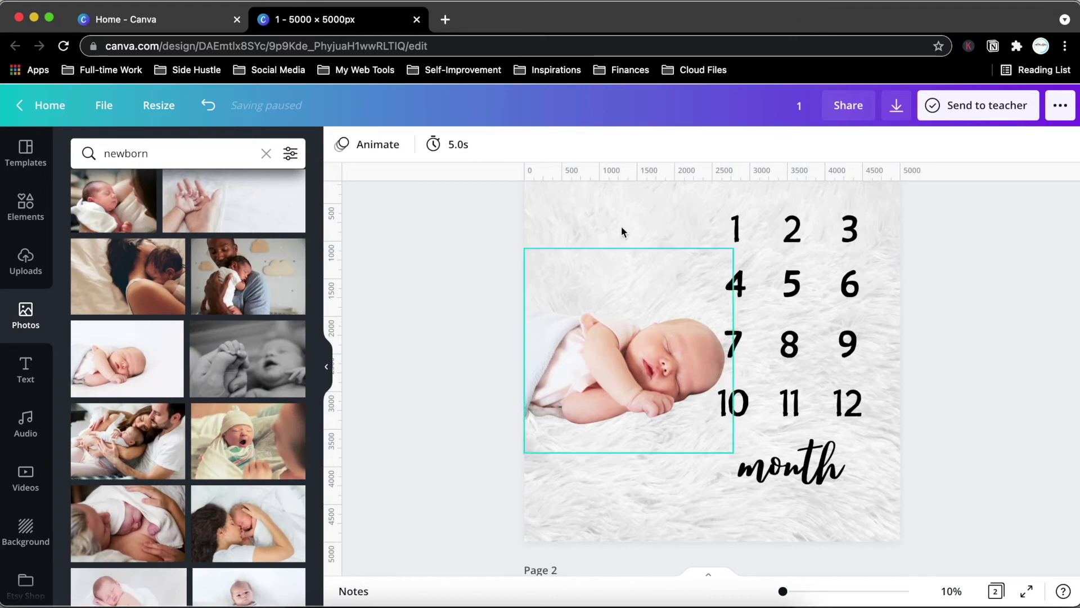
{"action": "left_click", "coordinate": [25, 206]}
Search the elements for 'circle' and show only Graphics results.
{"action": "left_click", "coordinate": [212, 152]}
{"action": "type", "text": "circle"}
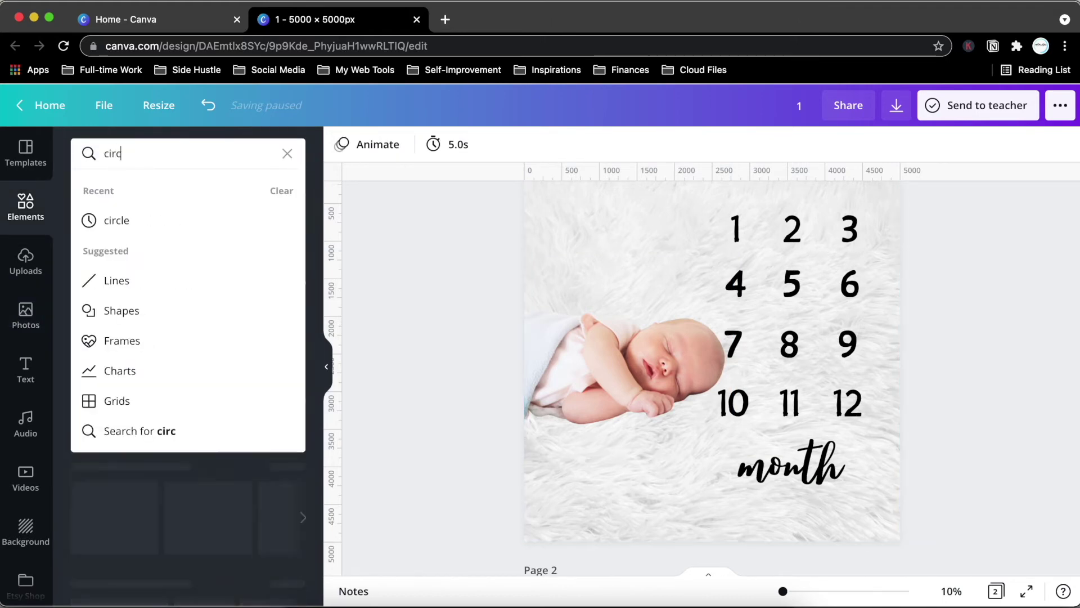
{"action": "key", "text": "Return"}
{"action": "scroll", "coordinate": [186, 338], "scroll_direction": "down", "scroll_amount": 4}
{"action": "scroll", "coordinate": [186, 338], "scroll_direction": "up", "scroll_amount": 3}
{"action": "left_click", "coordinate": [175, 191]}
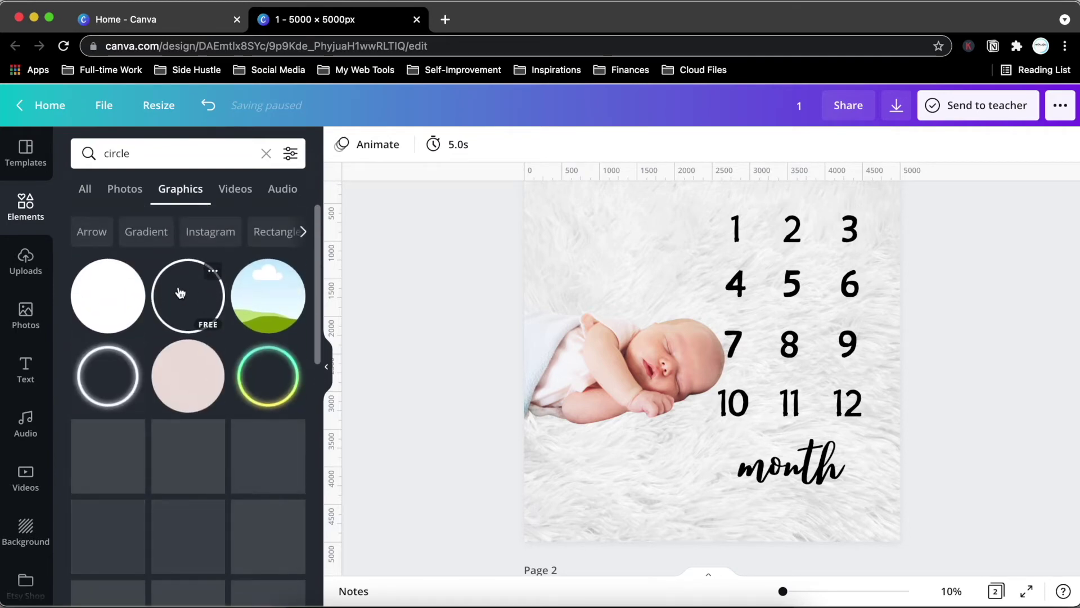
Add the thin outline circle and shrink it to about 1,310 square around the 1.
{"action": "left_click_drag", "start_coordinate": [205, 309], "coordinate": [765, 365]}
{"action": "left_click_drag", "start_coordinate": [609, 250], "coordinate": [718, 221]}
{"action": "left_click", "coordinate": [605, 239]}
{"action": "left_click", "coordinate": [998, 413]}
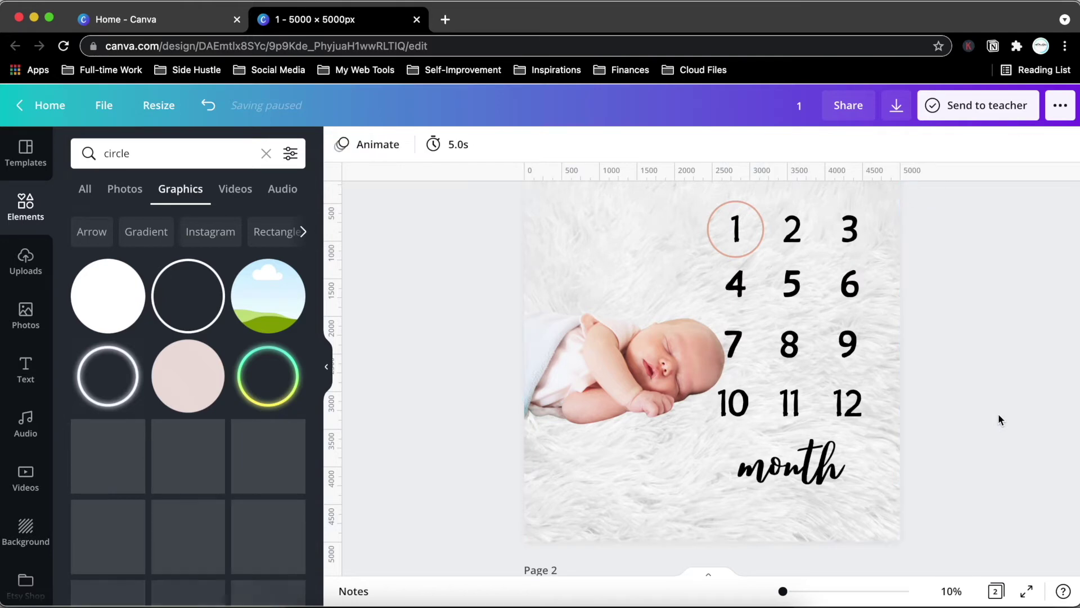
{"action": "scroll", "coordinate": [998, 413], "scroll_direction": "up", "scroll_amount": 1}
{"action": "scroll", "coordinate": [998, 415], "scroll_direction": "down", "scroll_amount": 1}
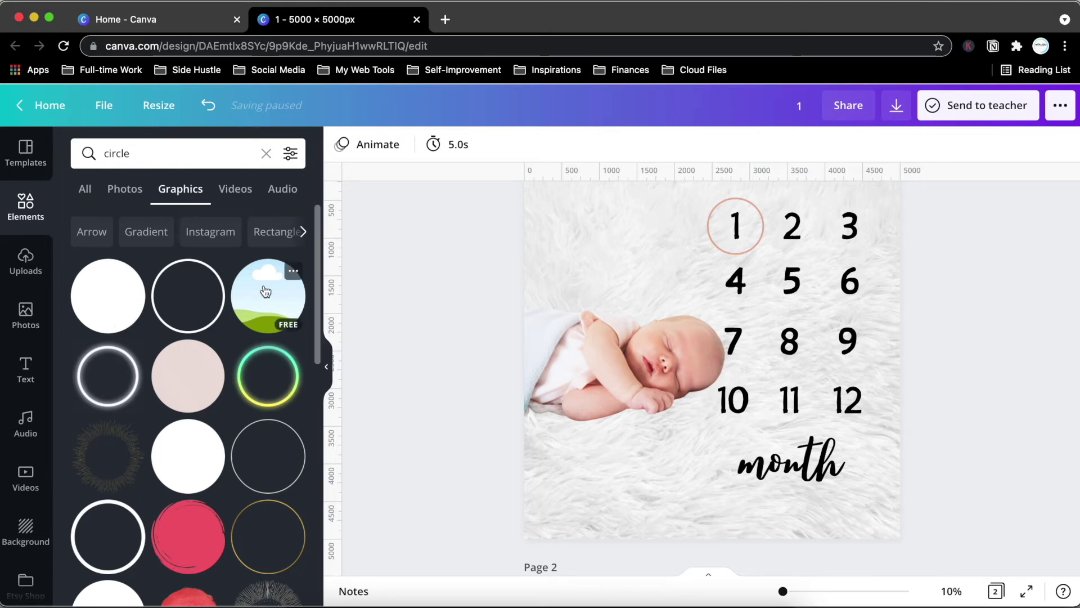
{"action": "left_click", "coordinate": [602, 491]}
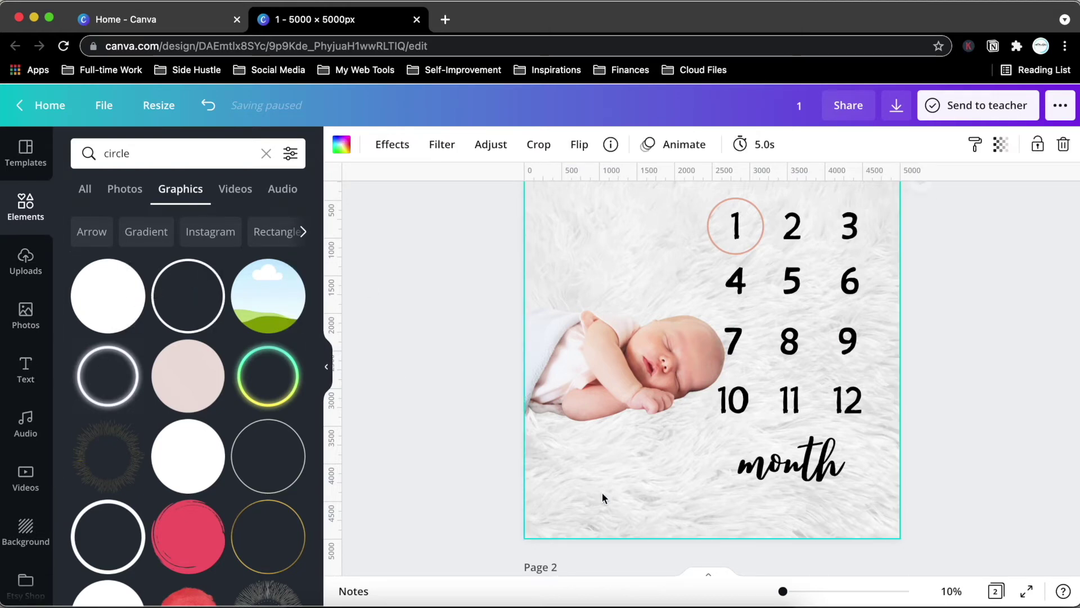
{"action": "key", "text": "t"}
{"action": "left_click", "coordinate": [680, 501]}
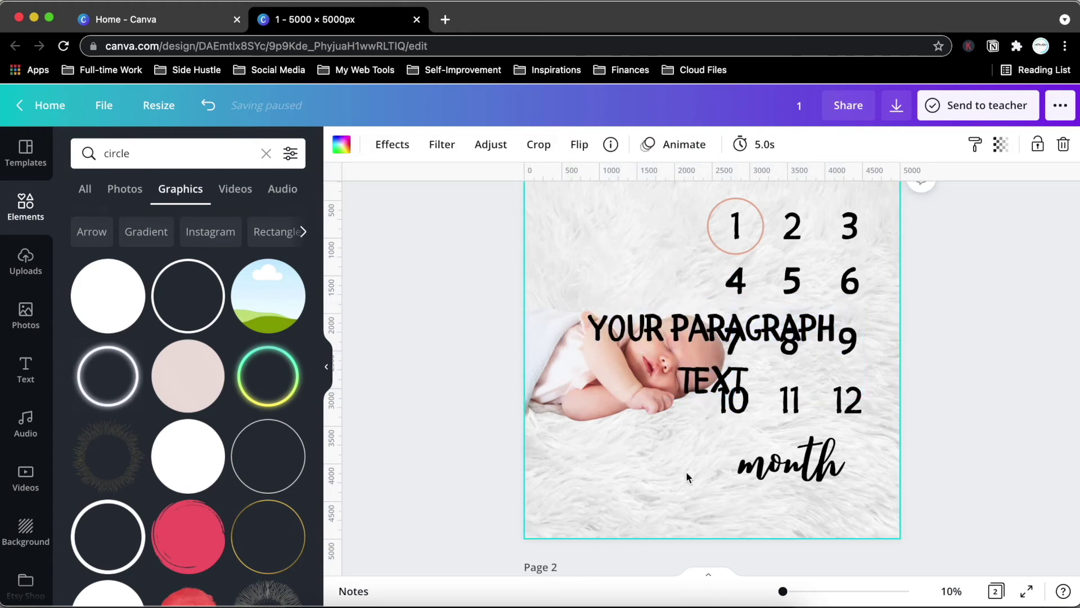
{"action": "left_click_drag", "start_coordinate": [710, 333], "coordinate": [673, 249]}
{"action": "double_click", "coordinate": [669, 259]}
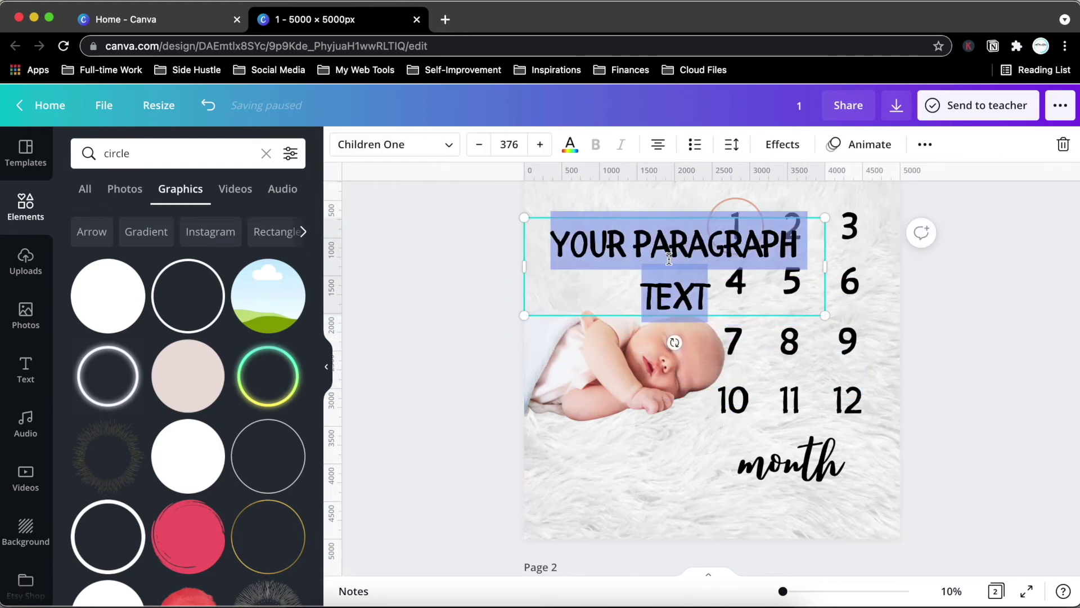
{"action": "type", "text": "KENNETH JO"}
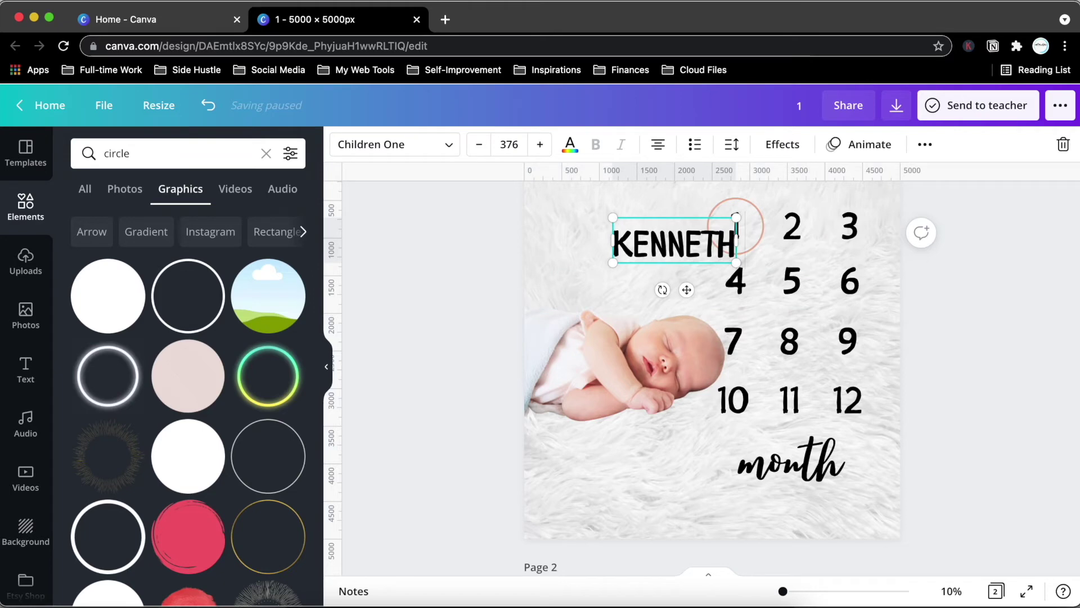
{"action": "type", "text": "HN"}
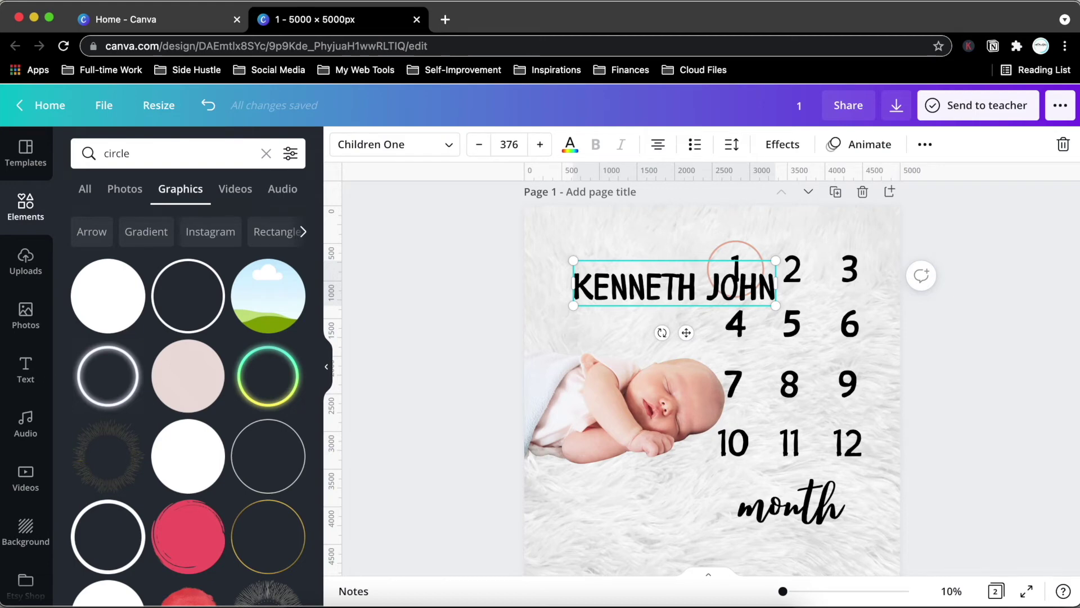
Try appending SMITH to the name at size 303, then remove it.
{"action": "double_click", "coordinate": [685, 290]}
{"action": "left_click", "coordinate": [768, 285]}
{"action": "type", "text": "SMITH"}
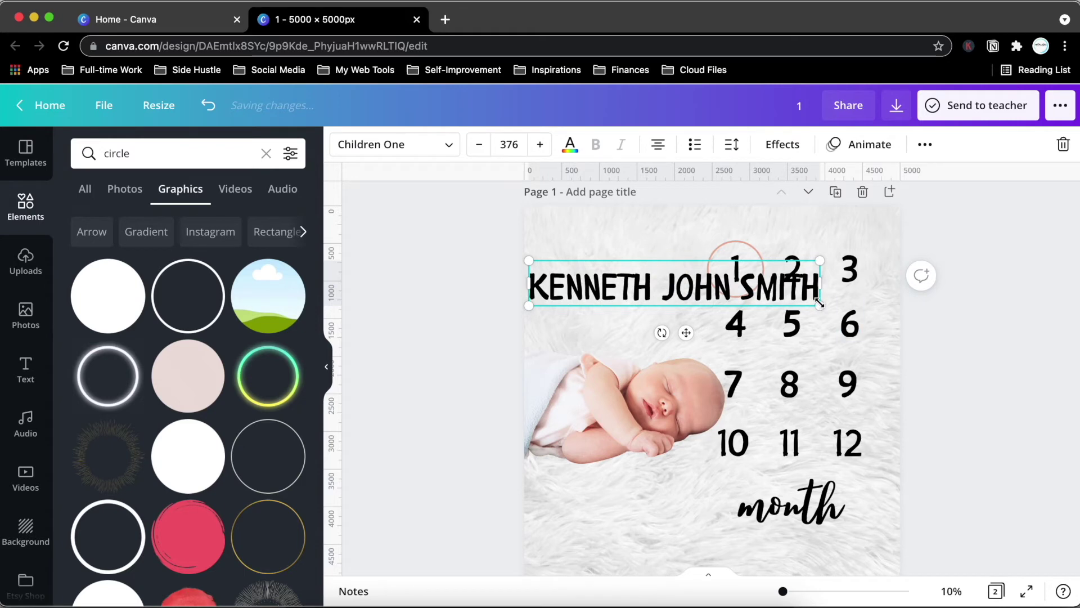
{"action": "left_click_drag", "start_coordinate": [819, 304], "coordinate": [759, 308]}
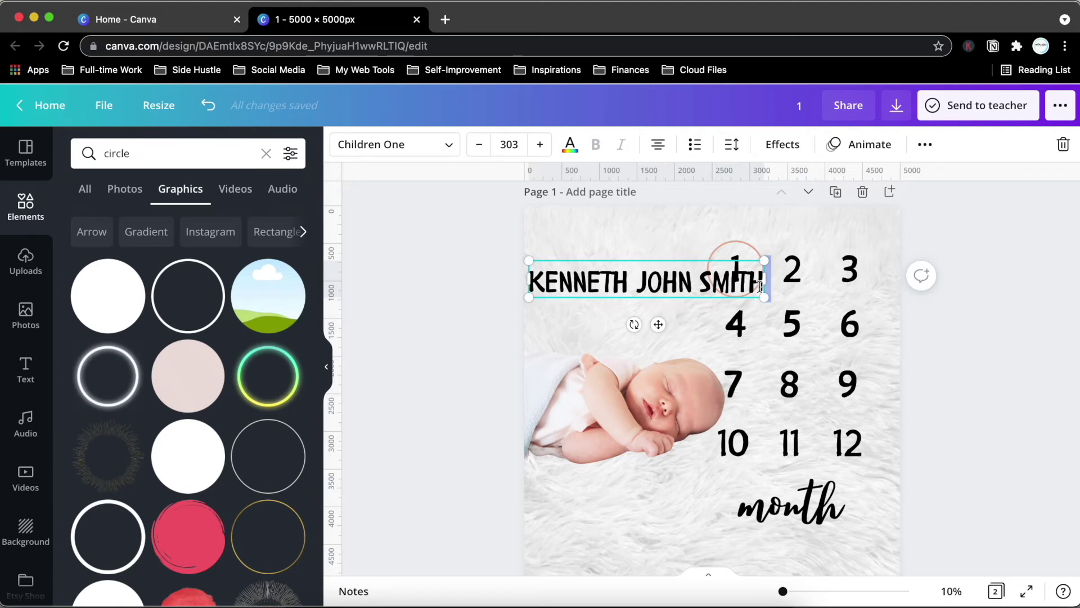
{"action": "key", "text": "BackSpace"}
{"action": "key", "text": "BackSpace"}
{"action": "key", "text": "BackSpace"}
{"action": "key", "text": "BackSpace"}
{"action": "key", "text": "BackSpace"}
{"action": "key", "text": "BackSpace"}
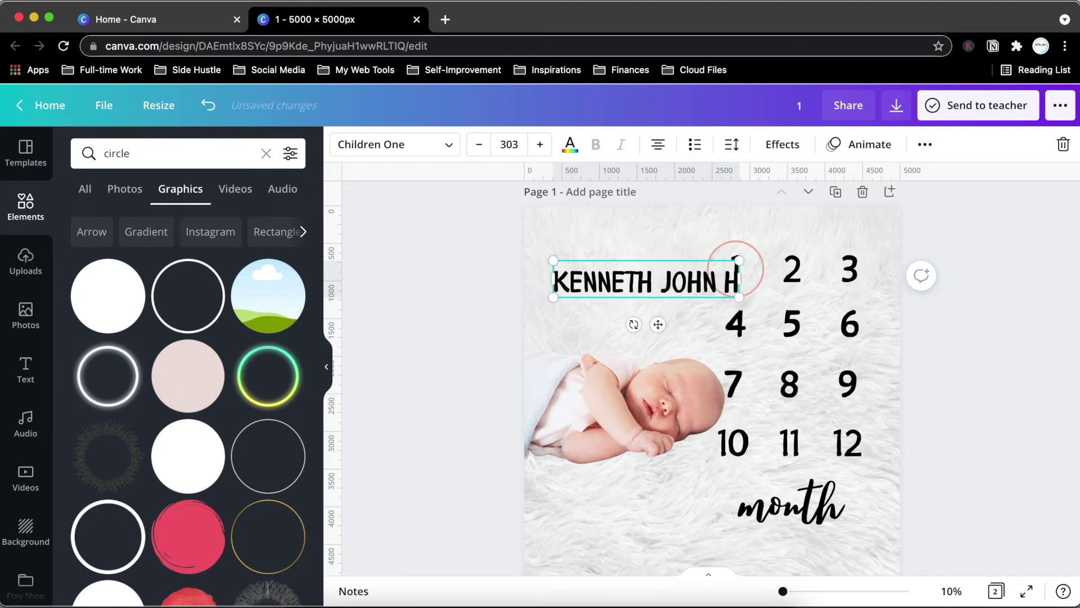
Resize the name text to 330 and lower it beside the number grid.
{"action": "left_click_drag", "start_coordinate": [564, 256], "coordinate": [539, 254]}
{"action": "left_click_drag", "start_coordinate": [728, 296], "coordinate": [717, 294]}
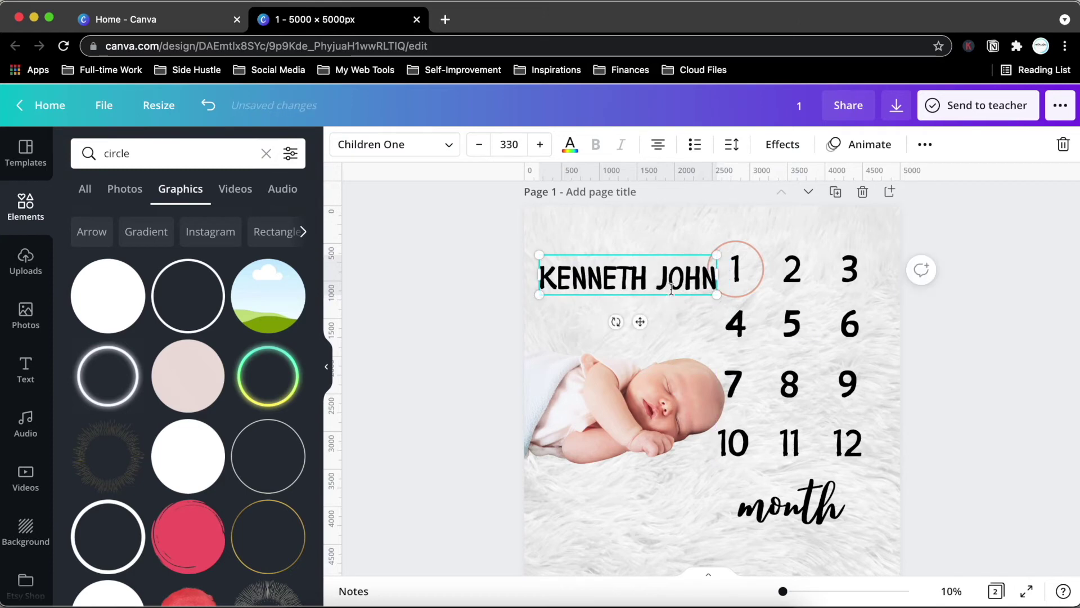
{"action": "left_click", "coordinate": [480, 332]}
{"action": "left_click_drag", "start_coordinate": [610, 280], "coordinate": [600, 314]}
{"action": "left_click", "coordinate": [448, 312]}
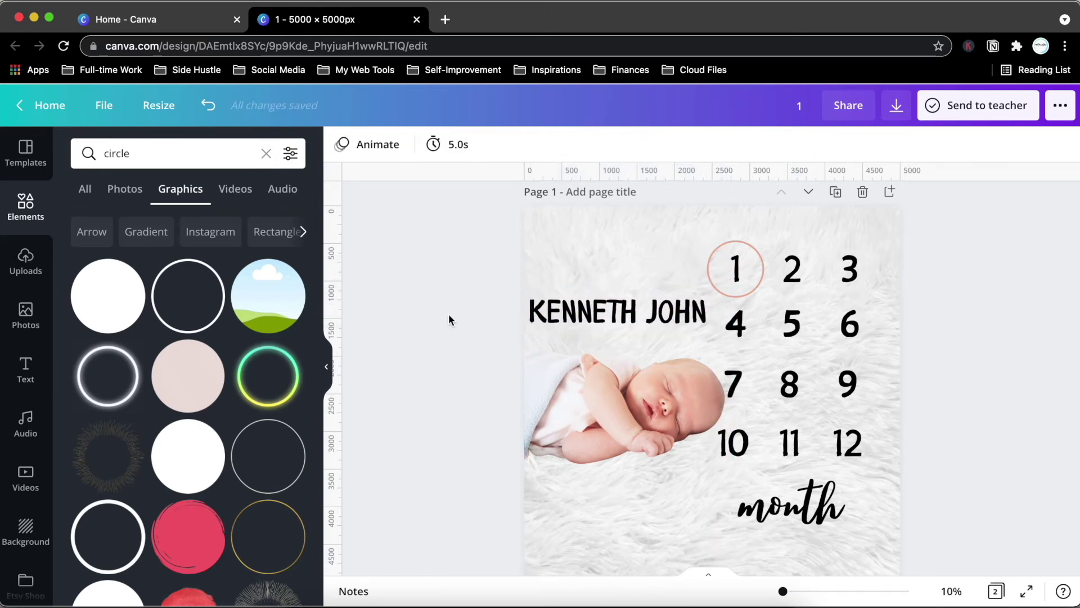
{"action": "left_click_drag", "start_coordinate": [689, 228], "coordinate": [798, 288]}
{"action": "left_click", "coordinate": [936, 380]}
{"action": "scroll", "coordinate": [936, 380], "scroll_direction": "down", "scroll_amount": 2}
{"action": "scroll", "coordinate": [936, 380], "scroll_direction": "up", "scroll_amount": 1}
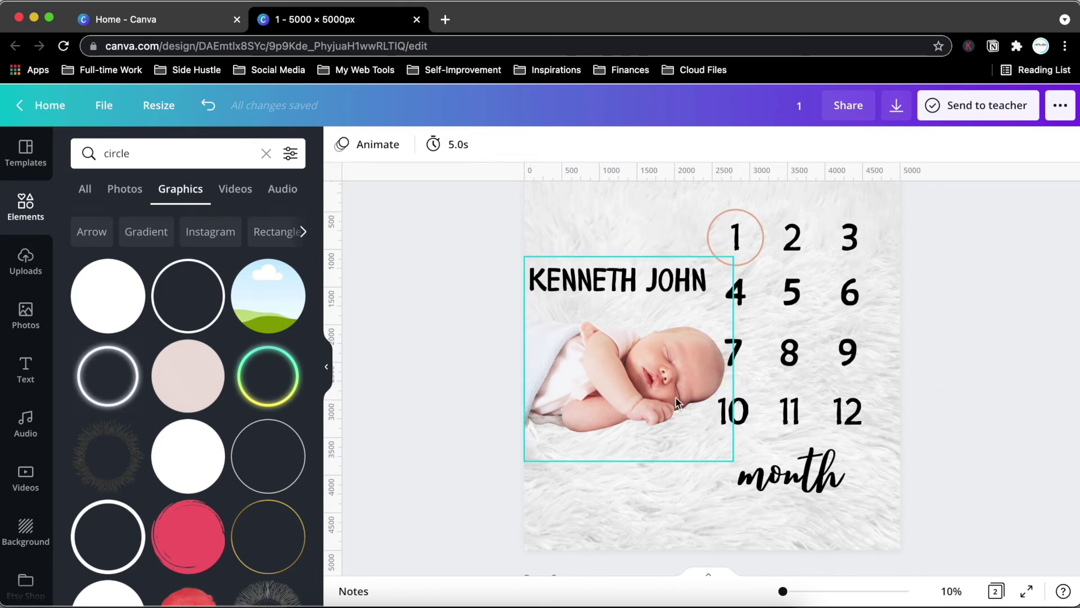
{"action": "scroll", "coordinate": [409, 319], "scroll_direction": "down", "scroll_amount": 8}
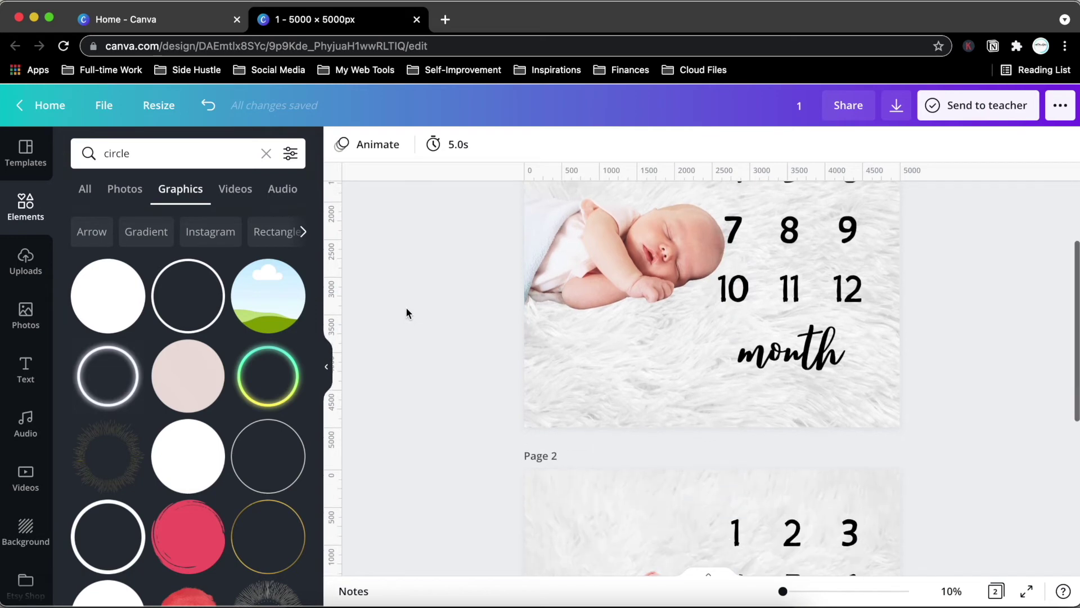
{"action": "scroll", "coordinate": [407, 313], "scroll_direction": "up", "scroll_amount": 8}
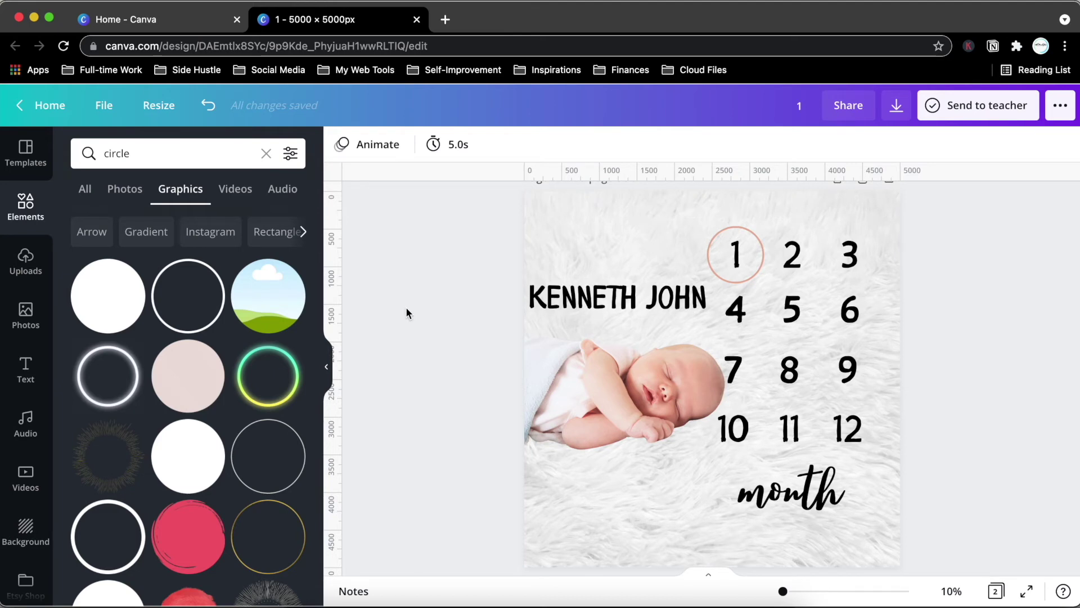
{"action": "scroll", "coordinate": [408, 312], "scroll_direction": "down", "scroll_amount": 8}
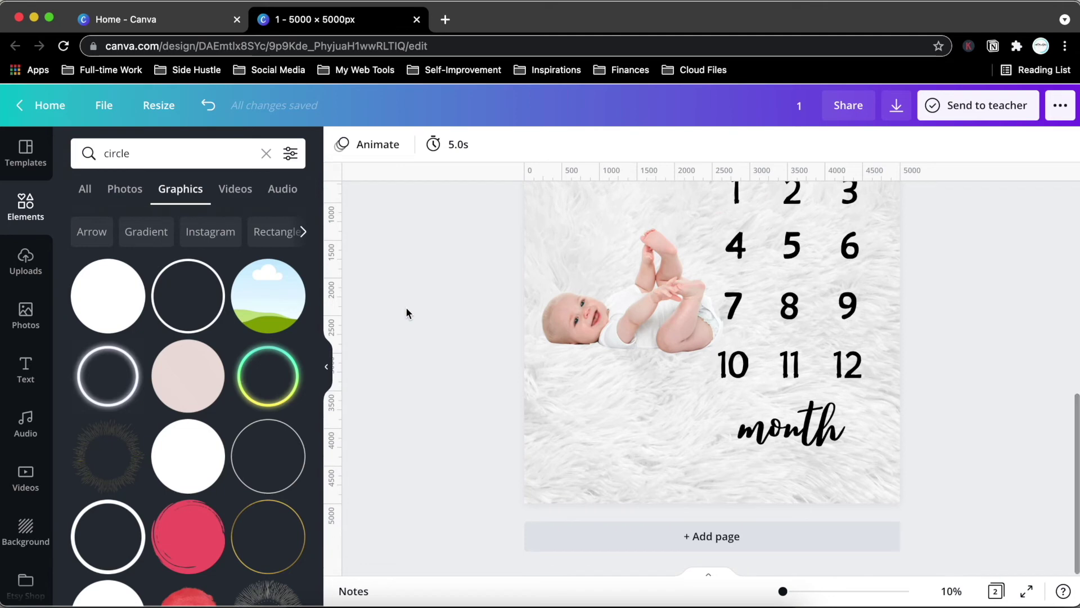
{"action": "scroll", "coordinate": [407, 312], "scroll_direction": "up", "scroll_amount": 8}
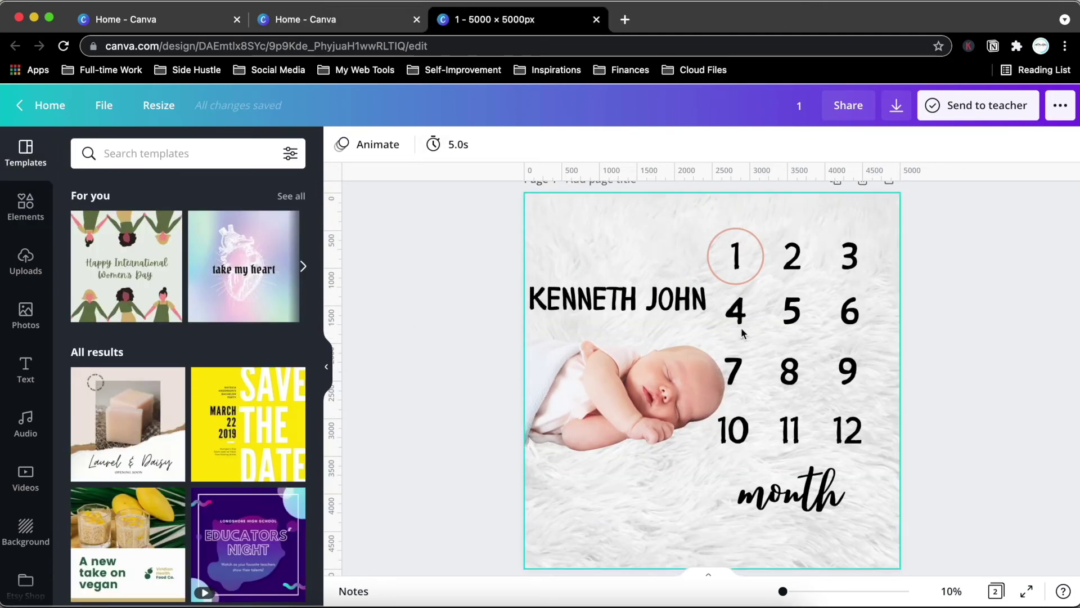
Tilt the baby photo about 20° counterclockwise and resize it in the lower-left corner.
{"action": "left_click", "coordinate": [582, 417]}
{"action": "left_click_drag", "start_coordinate": [583, 416], "coordinate": [579, 498]}
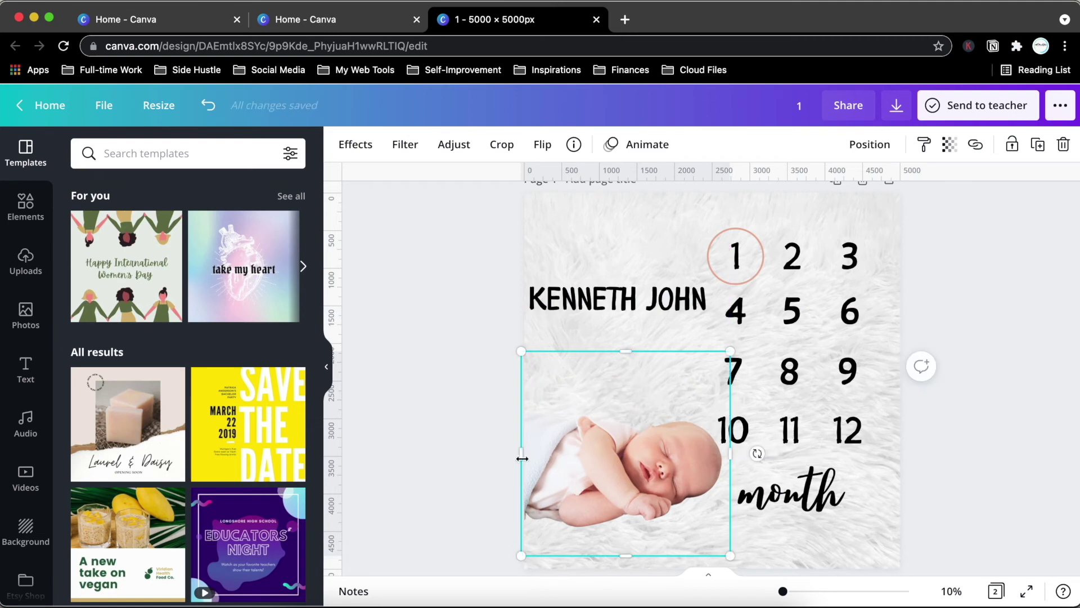
{"action": "left_click_drag", "start_coordinate": [765, 451], "coordinate": [747, 401]}
{"action": "left_click_drag", "start_coordinate": [596, 477], "coordinate": [579, 477]}
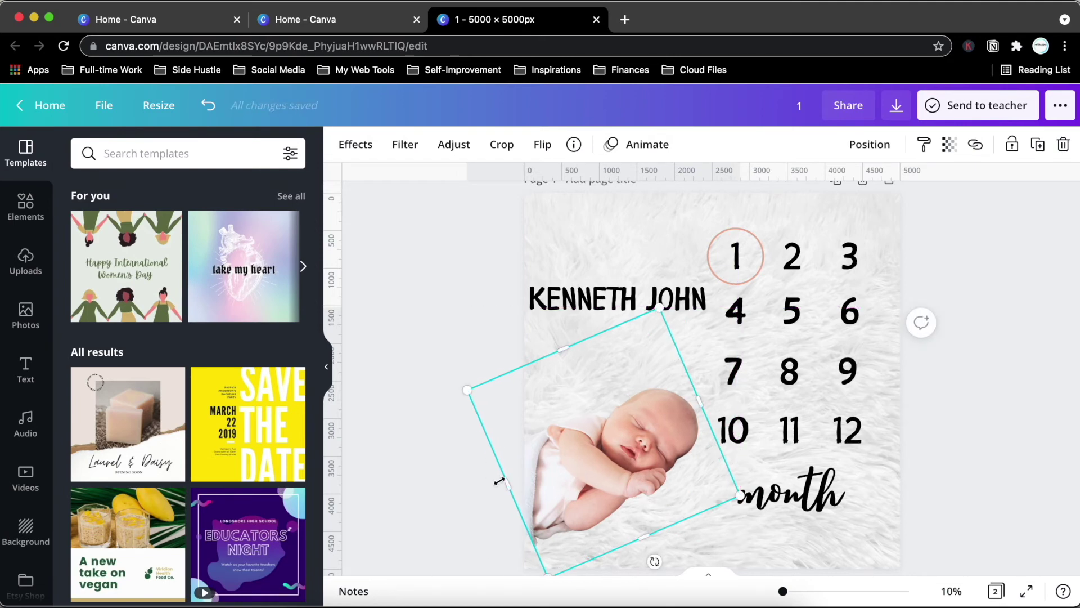
{"action": "left_click_drag", "start_coordinate": [473, 391], "coordinate": [453, 386]}
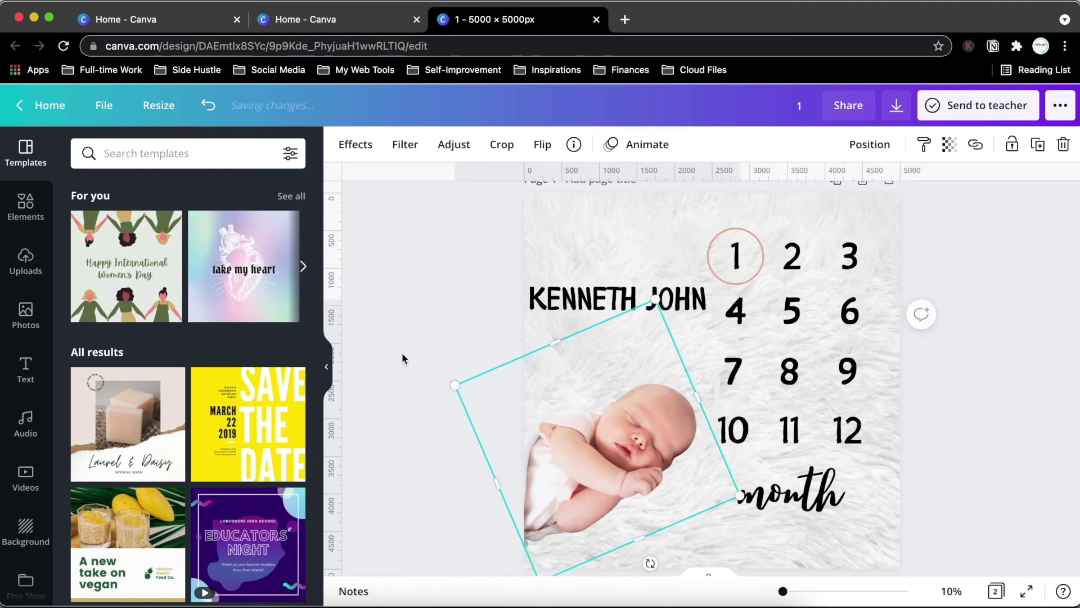
{"action": "left_click", "coordinate": [405, 361]}
Shift KENNETH JOHN left and down, and lock the baby photo in place.
{"action": "left_click", "coordinate": [628, 306]}
{"action": "left_click_drag", "start_coordinate": [635, 311], "coordinate": [587, 335]}
{"action": "left_click_drag", "start_coordinate": [697, 211], "coordinate": [857, 366]}
{"action": "left_click", "coordinate": [587, 454]}
{"action": "left_click", "coordinate": [1013, 145]}
{"action": "left_click_drag", "start_coordinate": [715, 219], "coordinate": [879, 516]}
{"action": "left_click_drag", "start_coordinate": [830, 429], "coordinate": [842, 429]}
{"action": "left_click", "coordinate": [943, 444]}
{"action": "left_click_drag", "start_coordinate": [628, 330], "coordinate": [688, 350]}
{"action": "left_click", "coordinate": [436, 331]}
{"action": "scroll", "coordinate": [437, 331], "scroll_direction": "down", "scroll_amount": 1}
Search the element library for 'twinkle' and browse the results.
{"action": "left_click", "coordinate": [26, 207]}
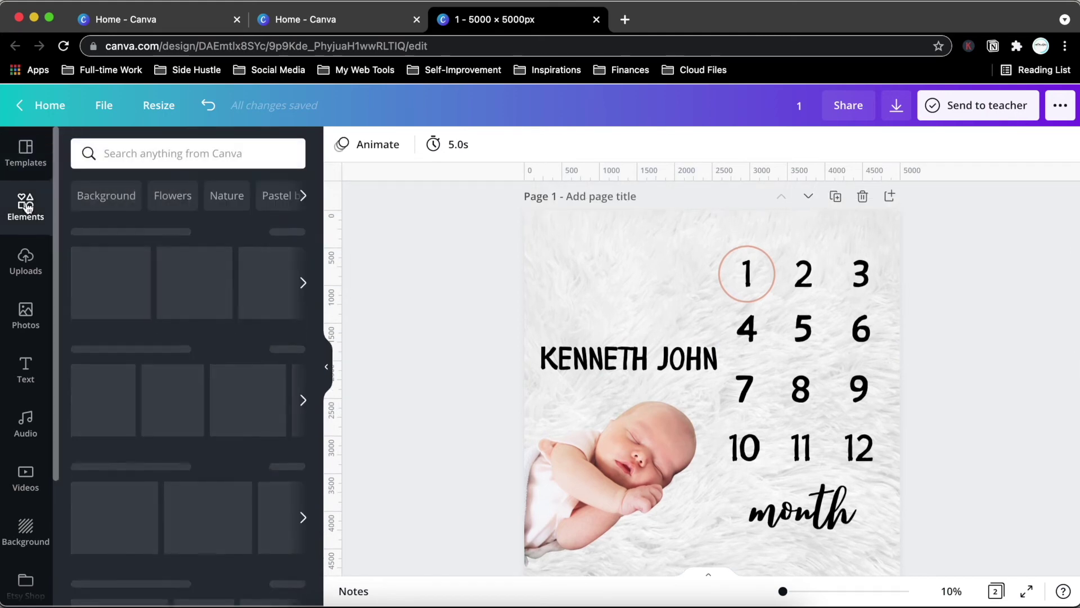
{"action": "left_click", "coordinate": [200, 163]}
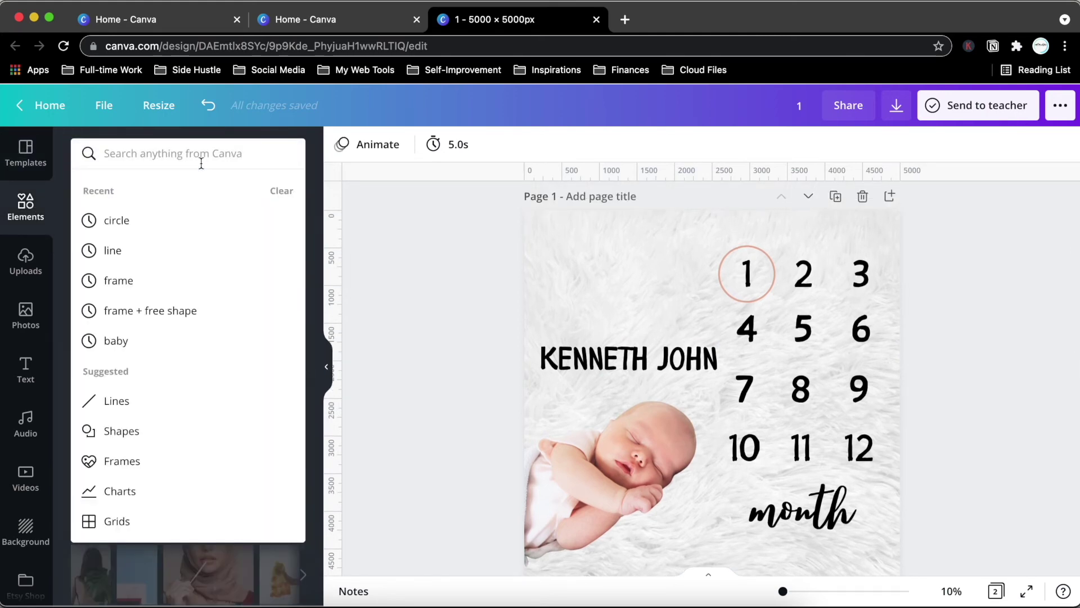
{"action": "type", "text": "tw"}
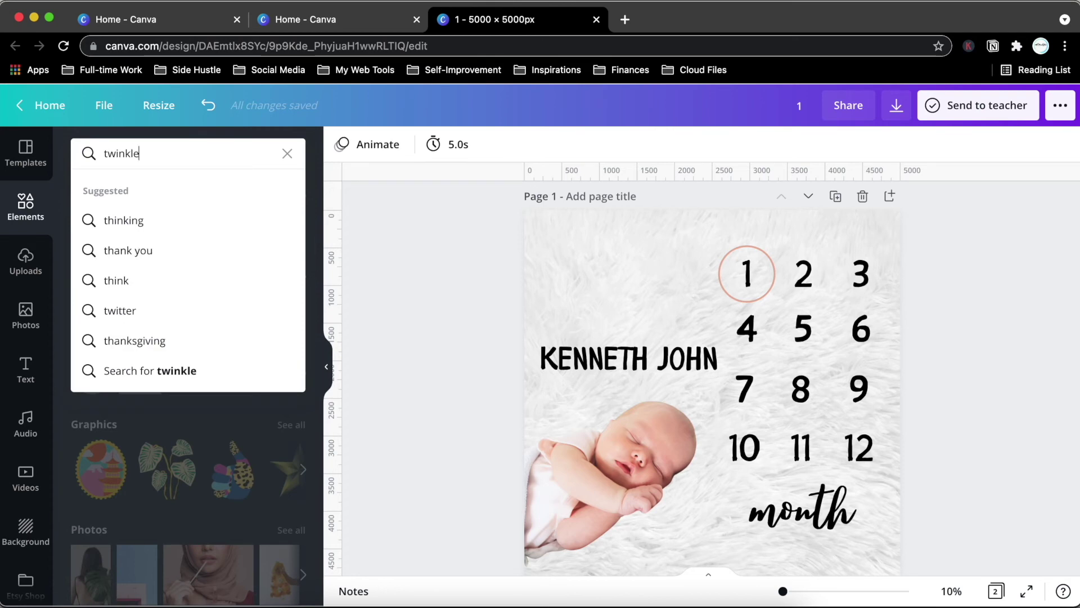
{"action": "type", "text": "inkle"}
{"action": "key", "text": "Return"}
{"action": "scroll", "coordinate": [190, 262], "scroll_direction": "down", "scroll_amount": 5}
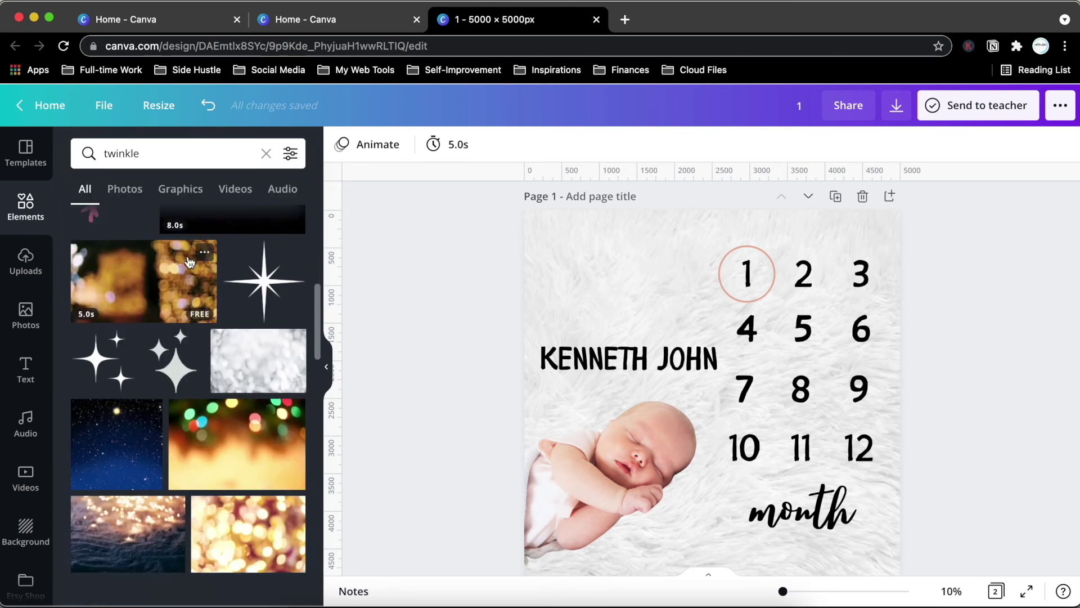
Search 'baby sweet dreams', filter to Graphics, and scroll through the results.
{"action": "left_click", "coordinate": [266, 153]}
{"action": "type", "text": "baby "}
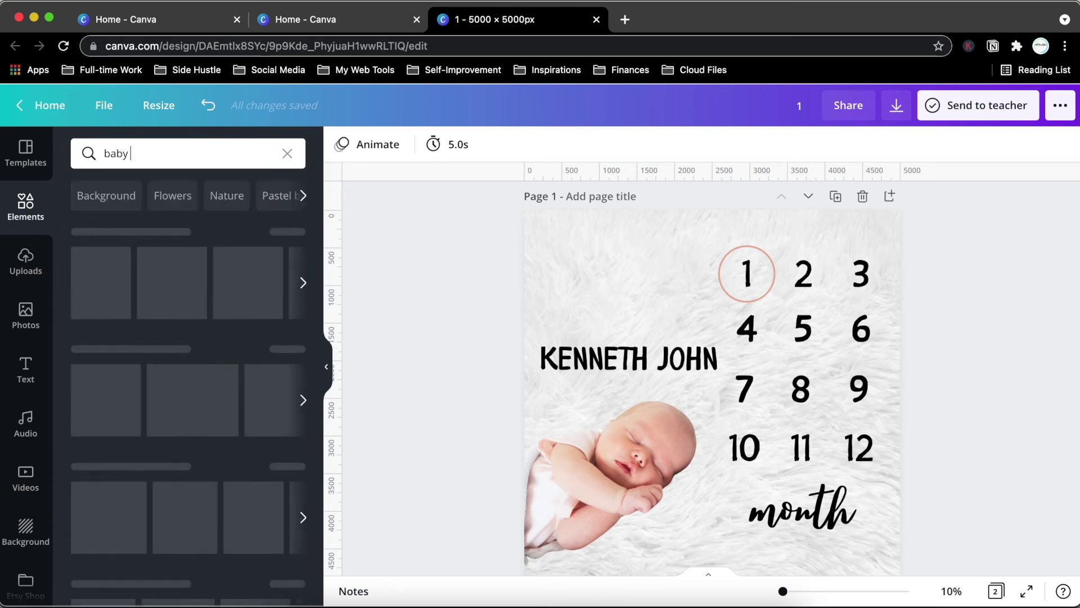
{"action": "type", "text": "sweet dreams"}
{"action": "key", "text": "Return"}
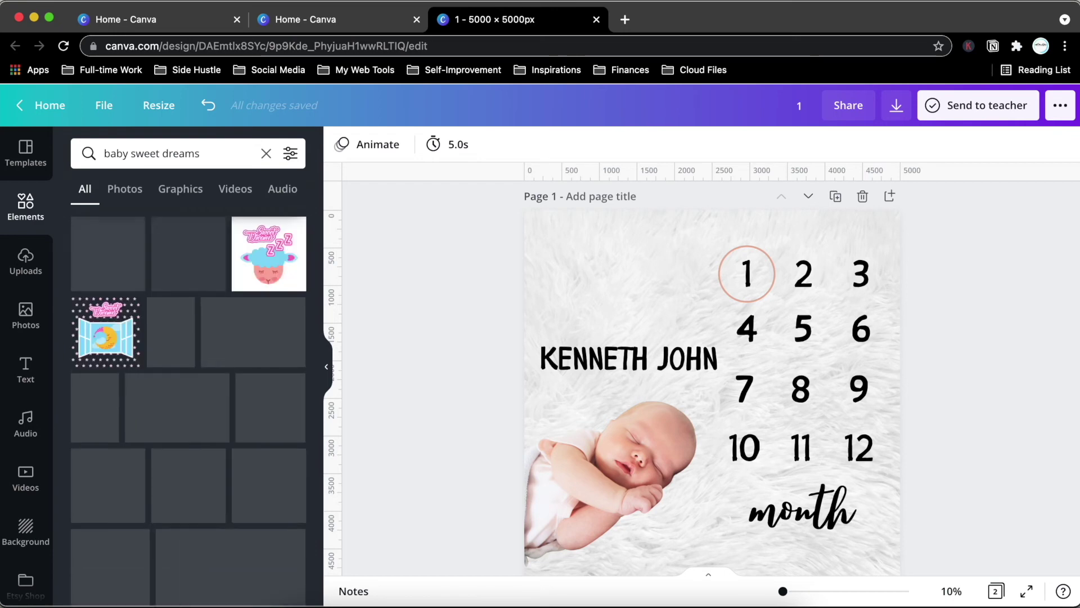
{"action": "scroll", "coordinate": [249, 256], "scroll_direction": "down", "scroll_amount": 20}
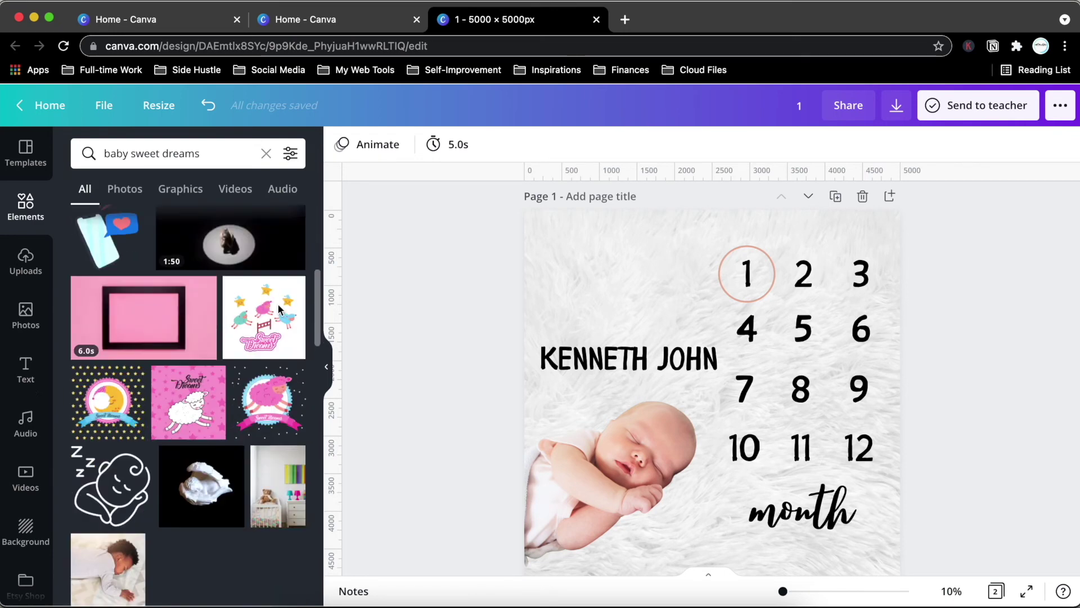
{"action": "scroll", "coordinate": [280, 310], "scroll_direction": "down", "scroll_amount": 20}
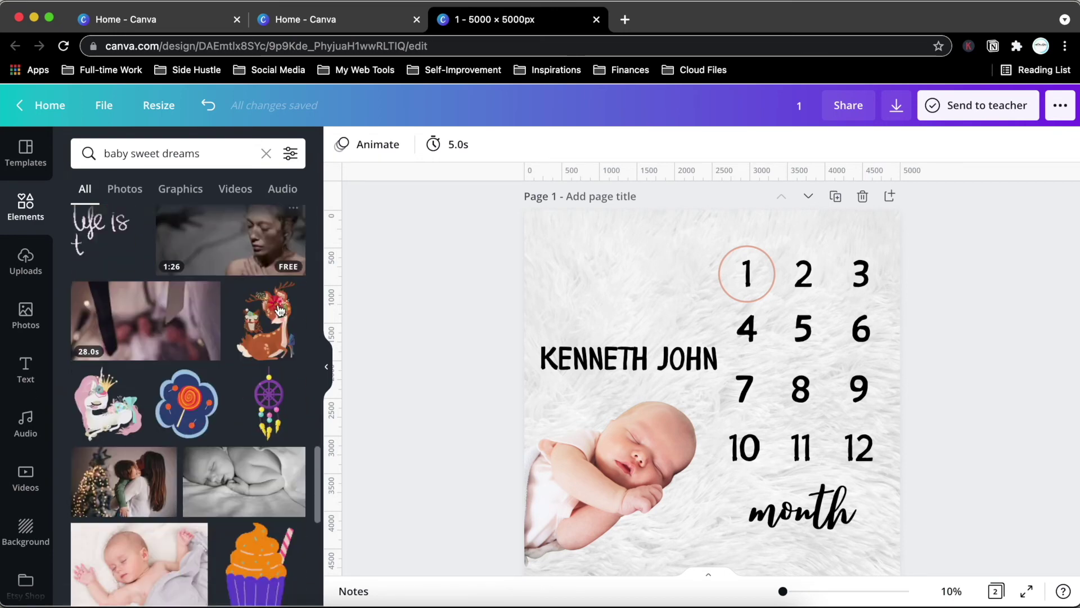
{"action": "scroll", "coordinate": [279, 310], "scroll_direction": "down", "scroll_amount": 1}
{"action": "left_click", "coordinate": [229, 369]}
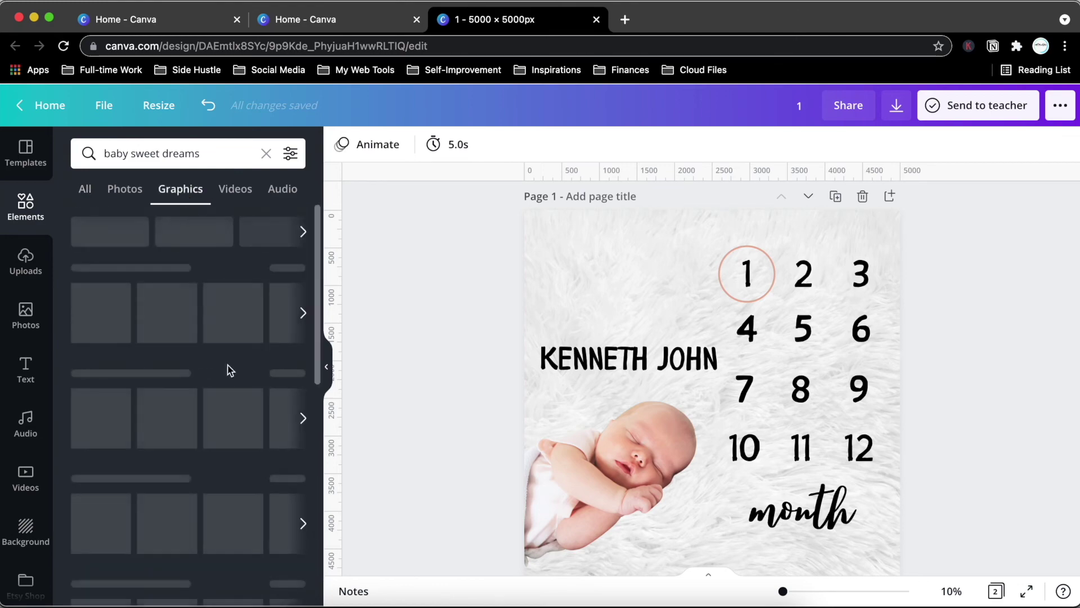
{"action": "scroll", "coordinate": [231, 481], "scroll_direction": "down", "scroll_amount": 8}
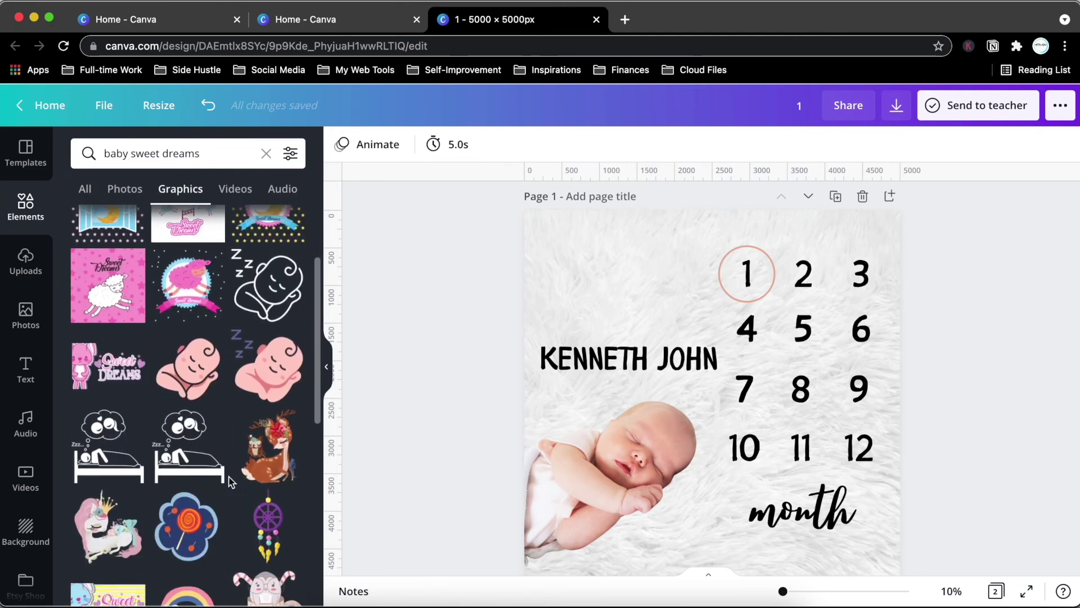
{"action": "scroll", "coordinate": [230, 481], "scroll_direction": "down", "scroll_amount": 12}
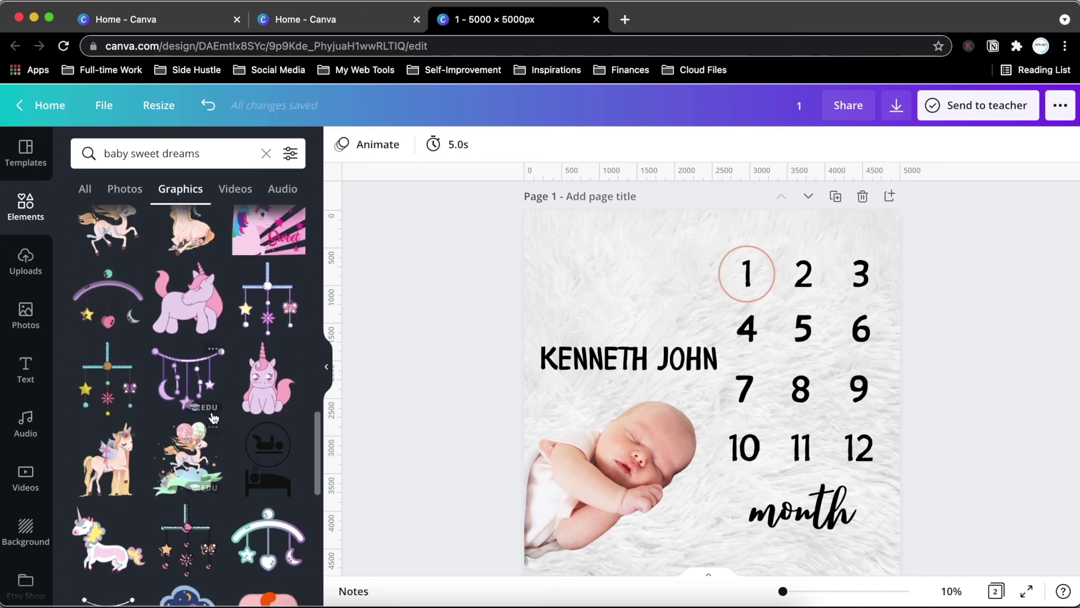
{"action": "scroll", "coordinate": [198, 402], "scroll_direction": "down", "scroll_amount": 10}
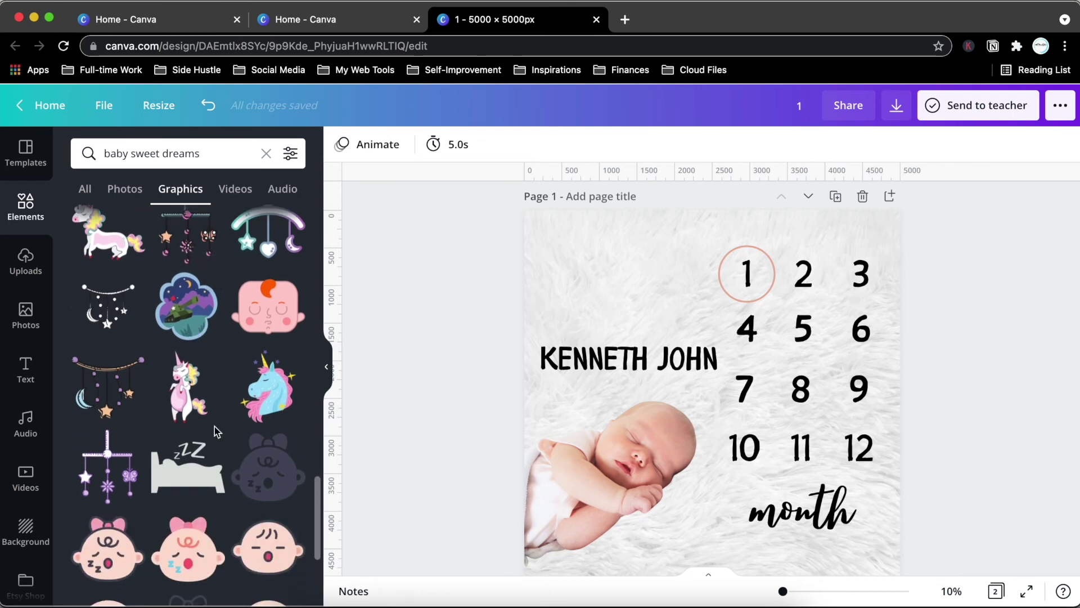
Place the black-and-white moon-and-stars mobile above KENNETH JOHN and enlarge it.
{"action": "left_click_drag", "start_coordinate": [117, 307], "coordinate": [631, 286]}
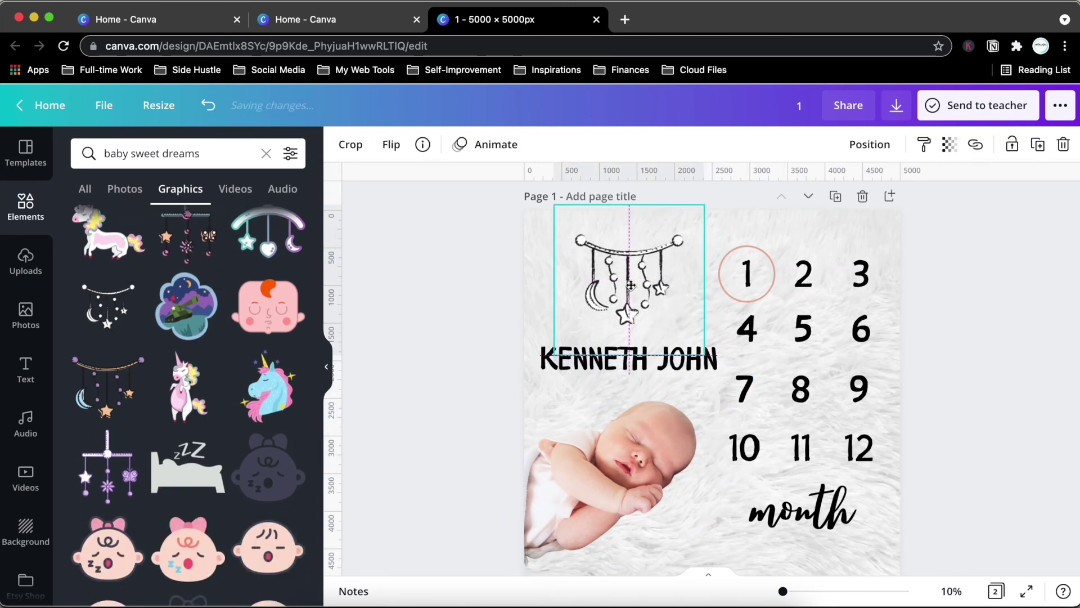
{"action": "left_click_drag", "start_coordinate": [555, 206], "coordinate": [518, 200]}
{"action": "left_click_drag", "start_coordinate": [705, 364], "coordinate": [728, 359]}
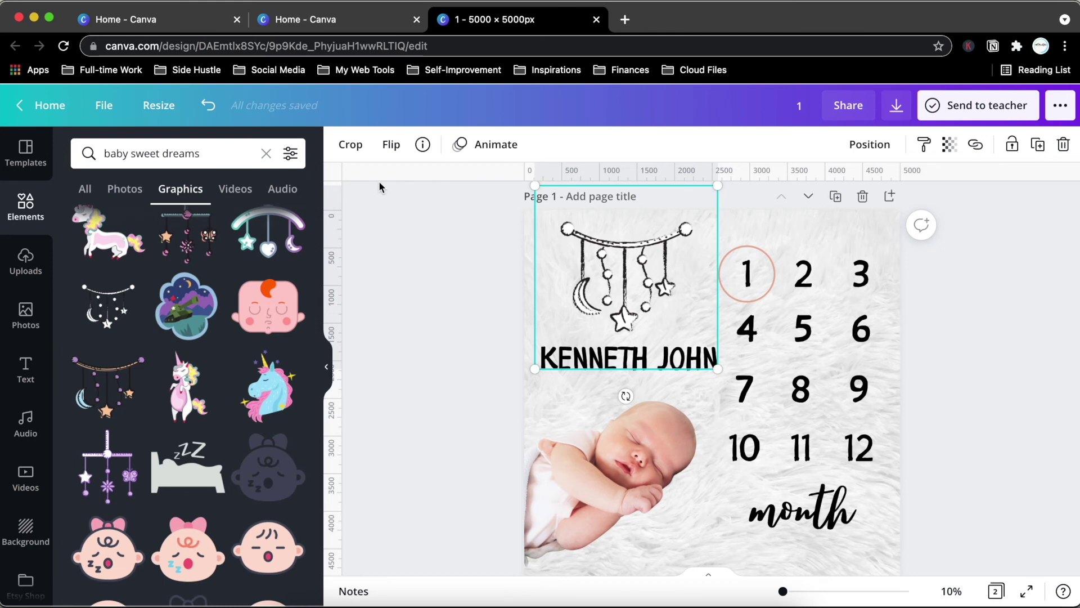
{"action": "left_click", "coordinate": [434, 300]}
{"action": "scroll", "coordinate": [371, 407], "scroll_direction": "down", "scroll_amount": 2}
{"action": "left_click_drag", "start_coordinate": [620, 252], "coordinate": [620, 246]}
{"action": "left_click", "coordinate": [489, 251]}
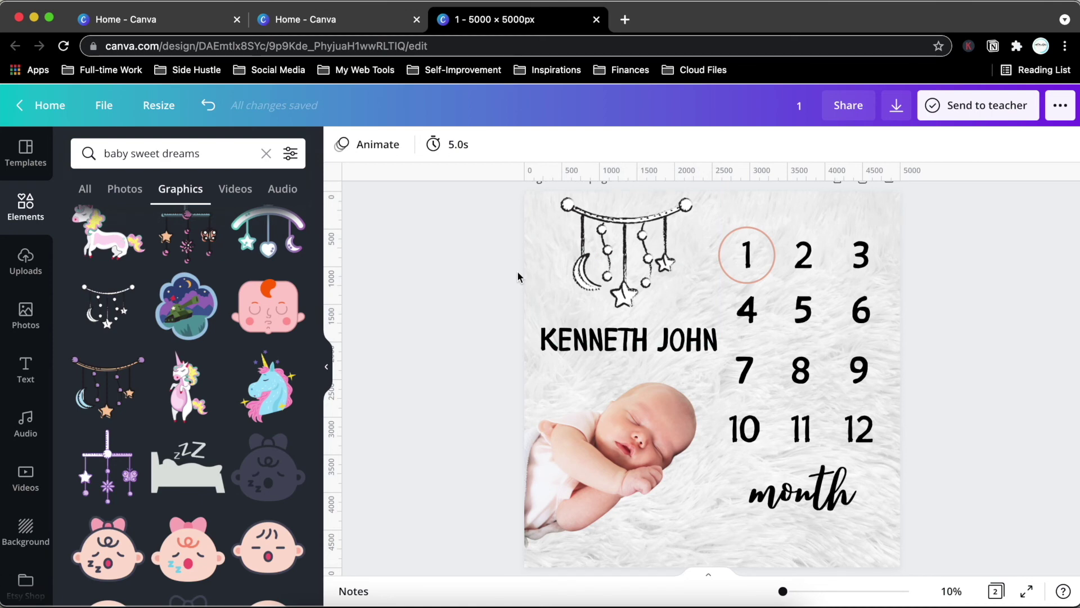
Delete the extra Page 2 from the design.
{"action": "scroll", "coordinate": [688, 396], "scroll_direction": "down", "scroll_amount": 5}
{"action": "left_click", "coordinate": [858, 349]}
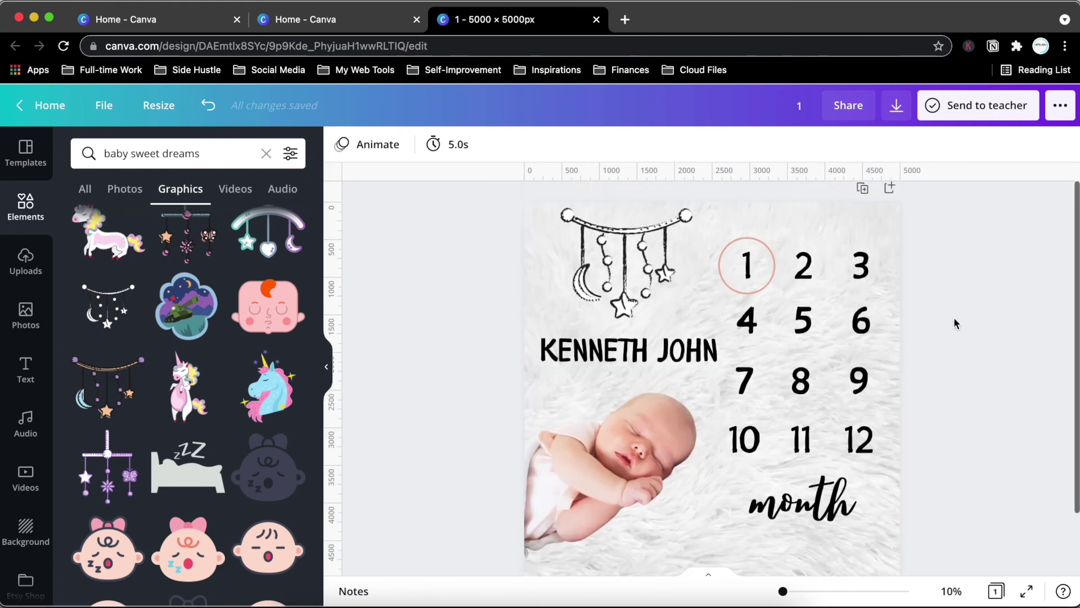
{"action": "scroll", "coordinate": [204, 421], "scroll_direction": "down", "scroll_amount": 3}
{"action": "scroll", "coordinate": [205, 421], "scroll_direction": "down", "scroll_amount": 5}
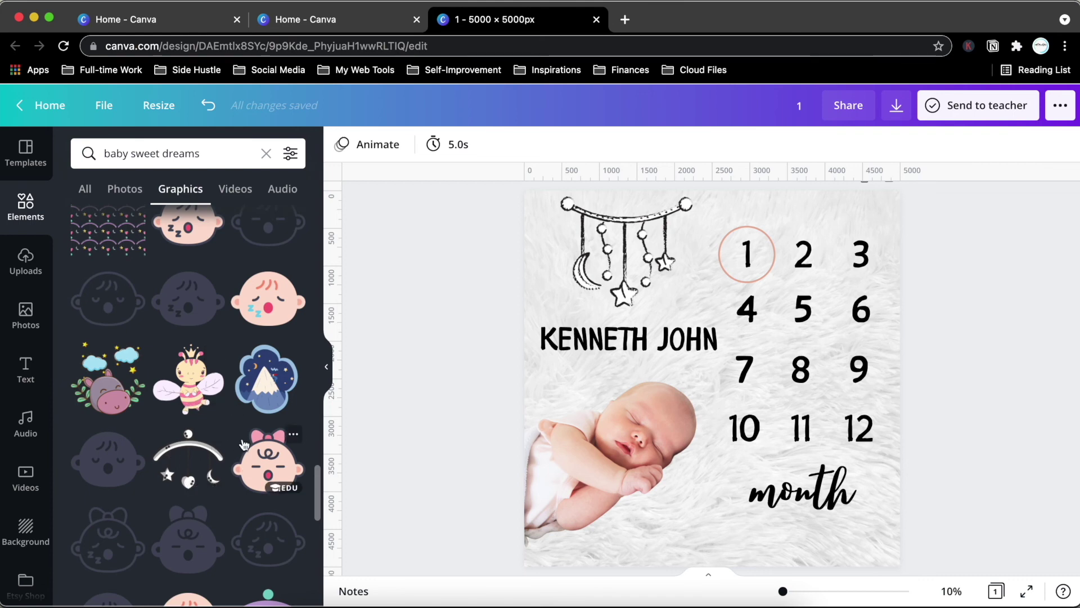
{"action": "scroll", "coordinate": [243, 444], "scroll_direction": "down", "scroll_amount": 5}
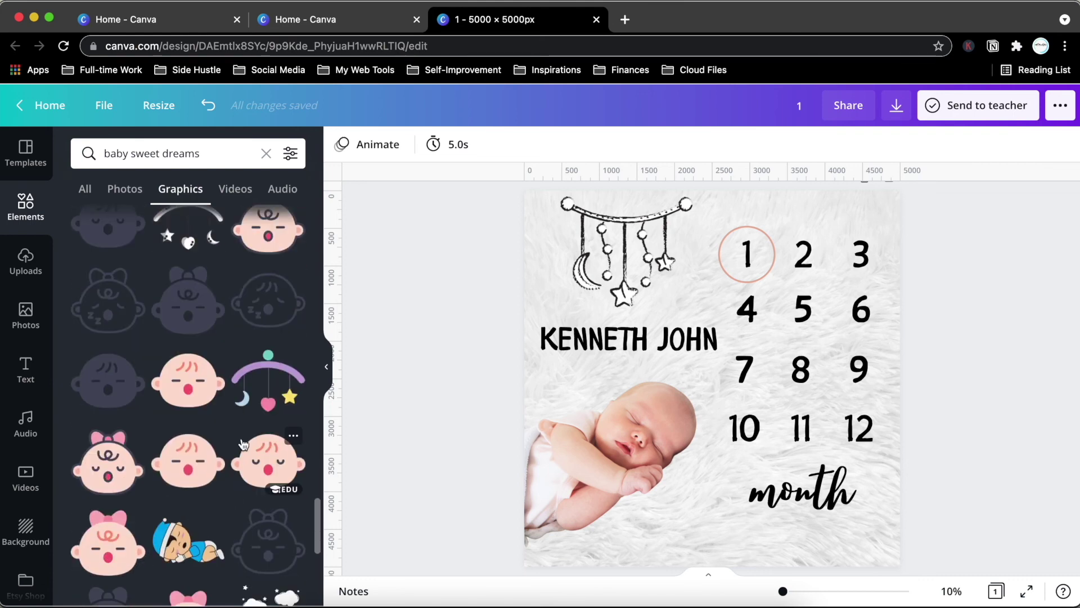
{"action": "scroll", "coordinate": [243, 444], "scroll_direction": "down", "scroll_amount": 10}
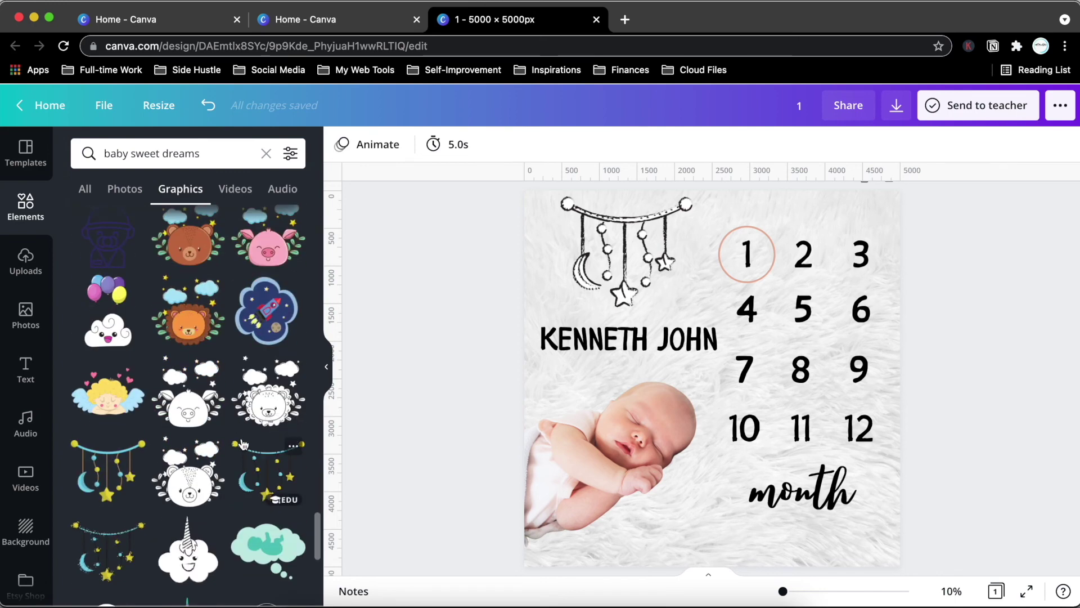
{"action": "scroll", "coordinate": [243, 444], "scroll_direction": "down", "scroll_amount": 2}
Replace the black-and-white mobile with the blue-and-yellow moon mobile above KENNETH JOHN.
{"action": "left_click", "coordinate": [618, 254]}
{"action": "key", "text": "Delete"}
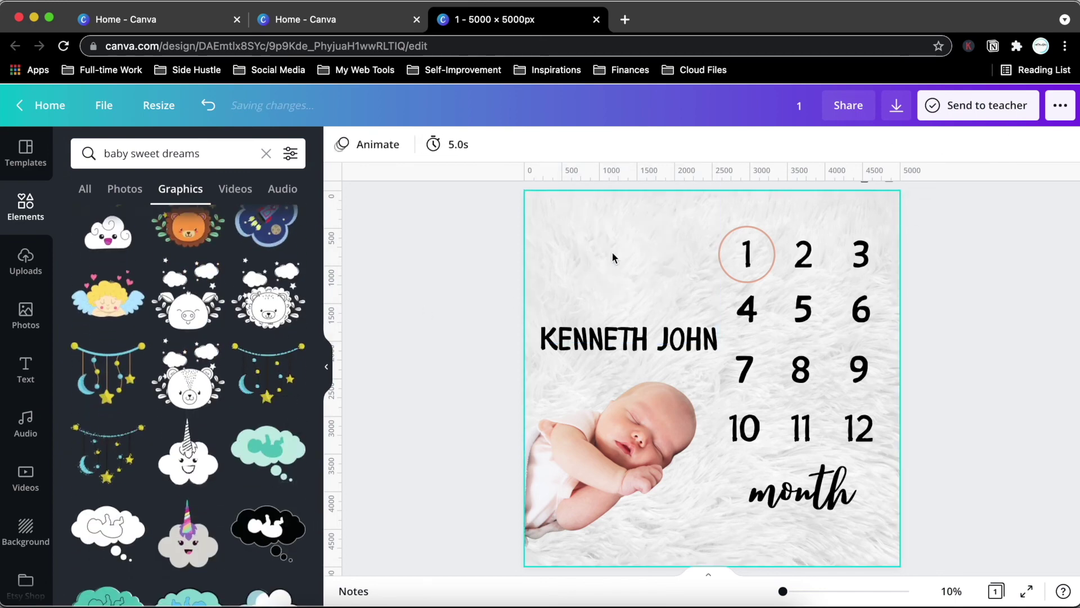
{"action": "left_click", "coordinate": [103, 381]}
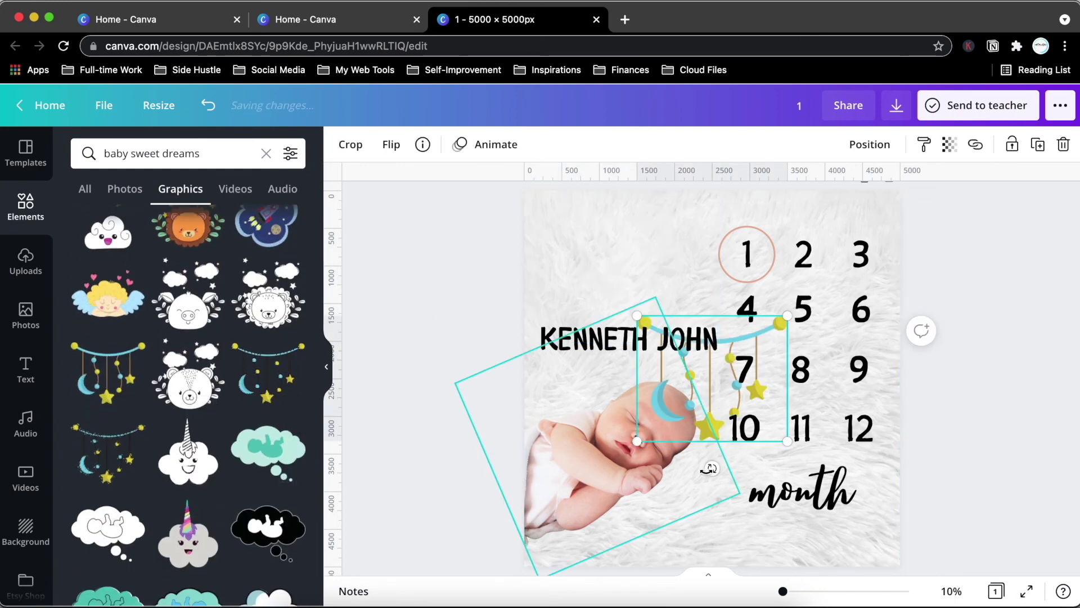
{"action": "left_click_drag", "start_coordinate": [722, 407], "coordinate": [634, 282]}
{"action": "left_click", "coordinate": [450, 319]}
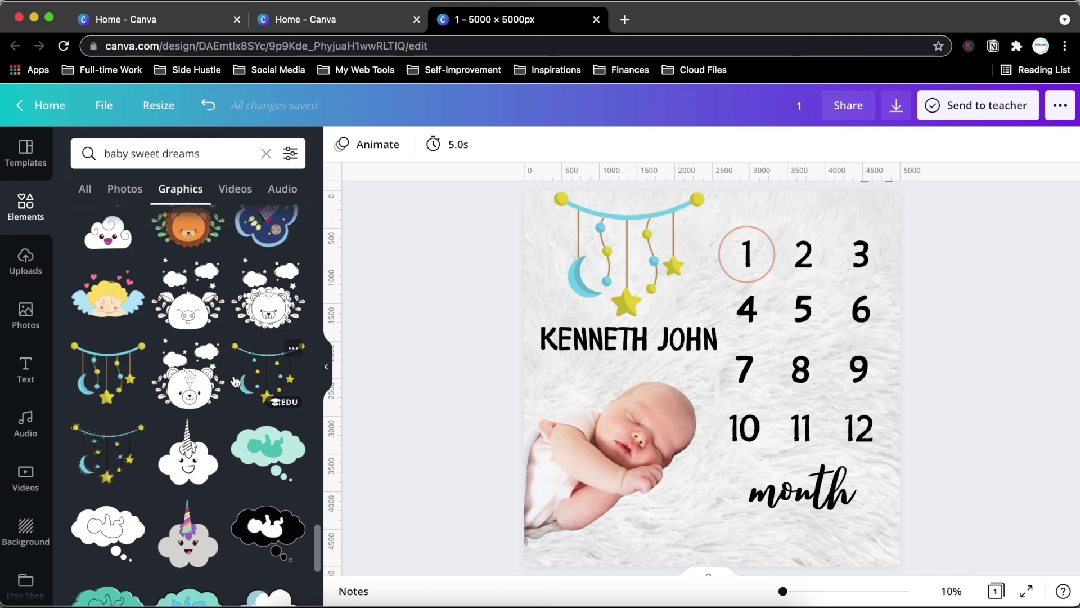
{"action": "scroll", "coordinate": [235, 382], "scroll_direction": "down", "scroll_amount": 10}
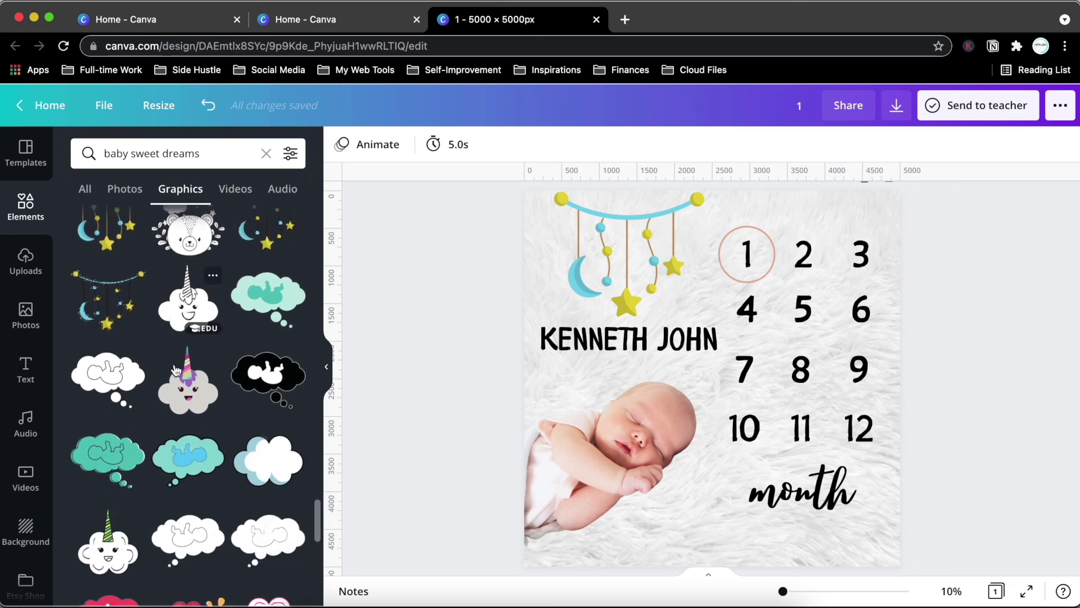
{"action": "scroll", "coordinate": [175, 370], "scroll_direction": "down", "scroll_amount": 15}
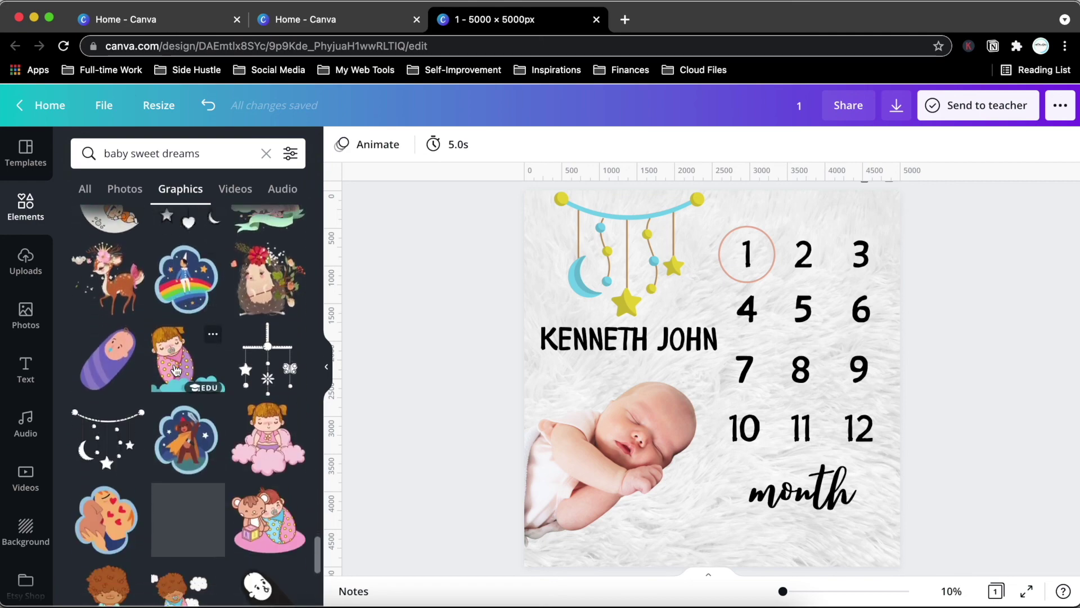
{"action": "scroll", "coordinate": [175, 370], "scroll_direction": "down", "scroll_amount": 15}
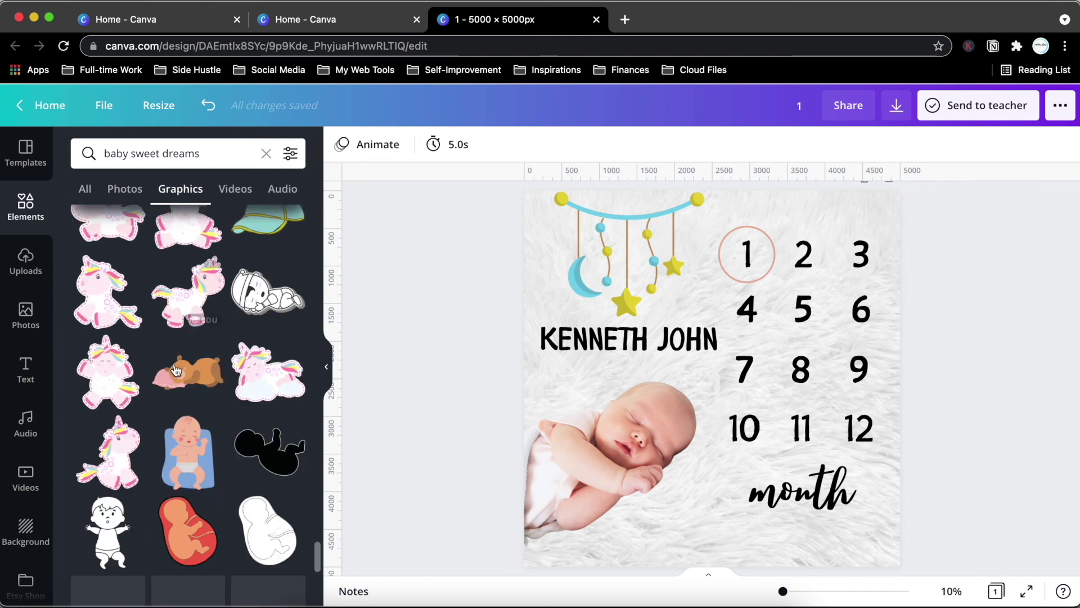
{"action": "scroll", "coordinate": [175, 370], "scroll_direction": "down", "scroll_amount": 15}
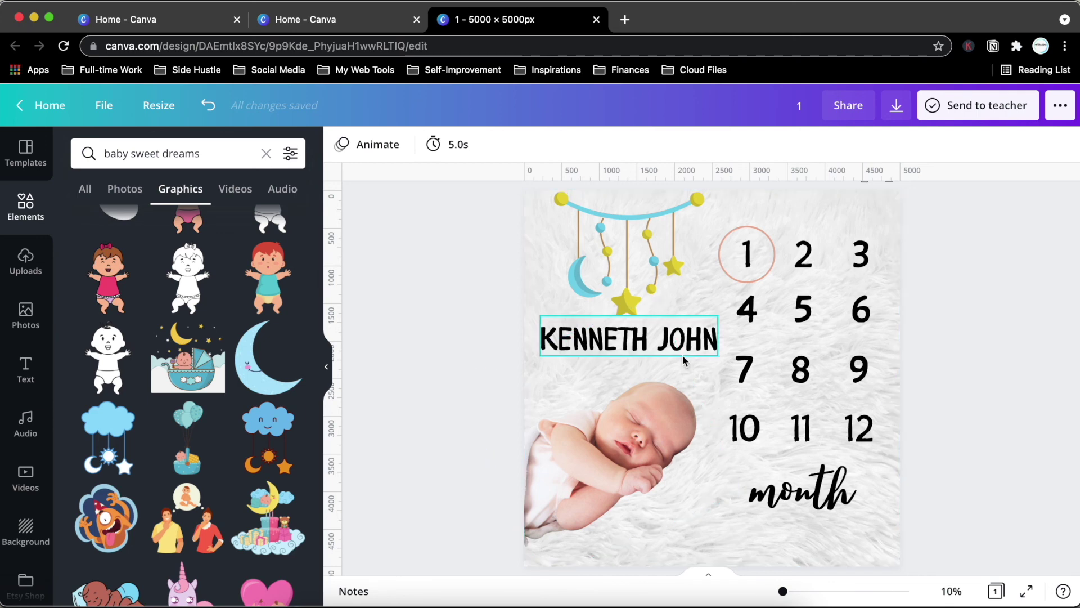
{"action": "left_click_drag", "start_coordinate": [680, 349], "coordinate": [681, 357]}
{"action": "left_click", "coordinate": [994, 383]}
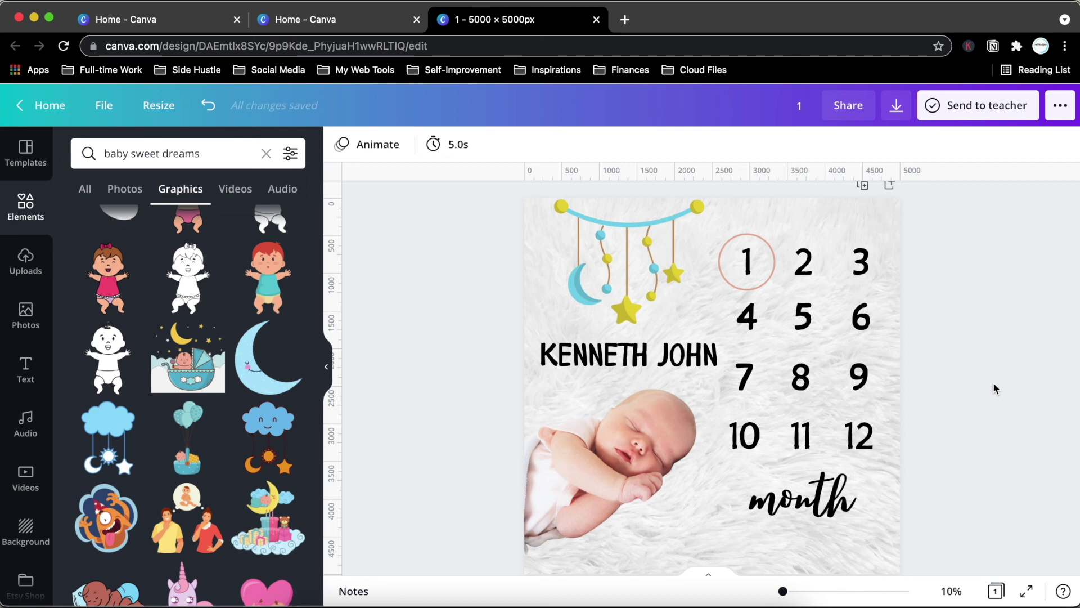
{"action": "scroll", "coordinate": [985, 305], "scroll_direction": "up", "scroll_amount": 1}
{"action": "scroll", "coordinate": [984, 305], "scroll_direction": "down", "scroll_amount": 3}
{"action": "scroll", "coordinate": [984, 305], "scroll_direction": "up", "scroll_amount": 3}
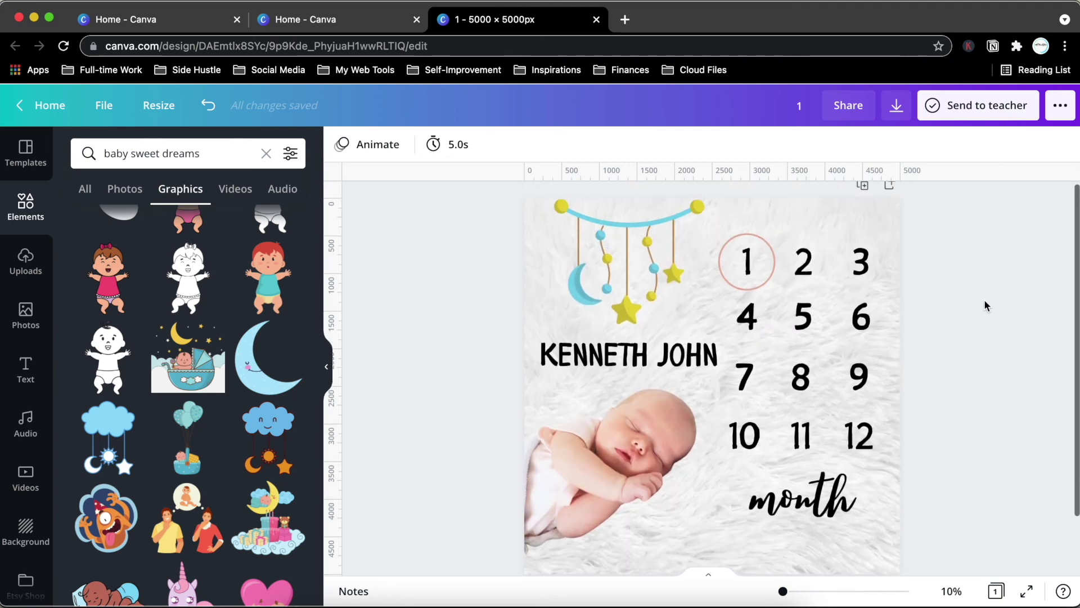
{"action": "scroll", "coordinate": [985, 305], "scroll_direction": "down", "scroll_amount": 1}
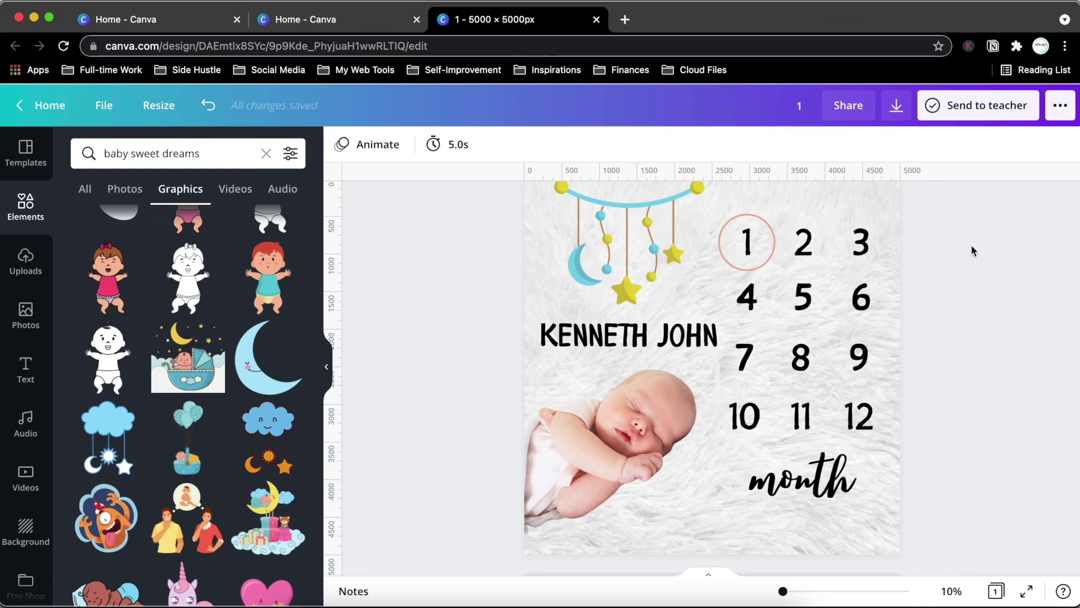